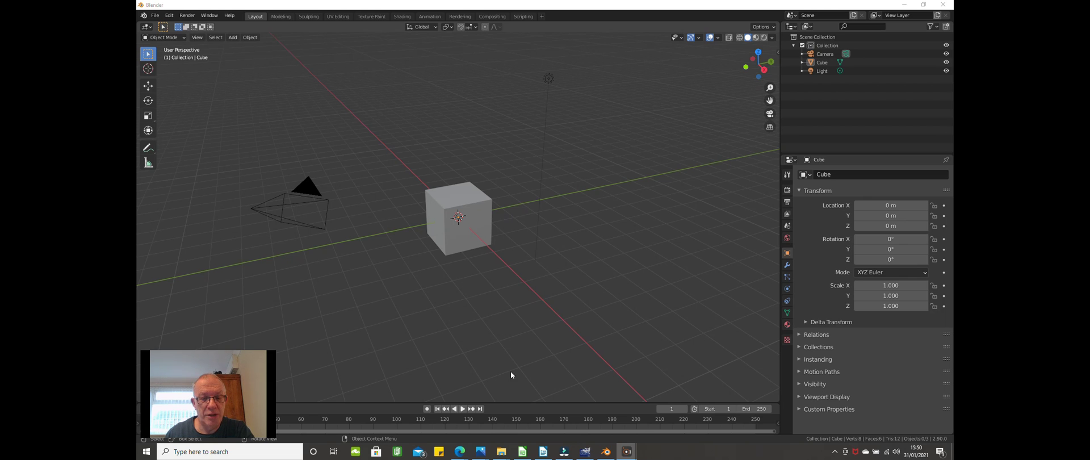
- Bring forward the Edge window showing Bing image results for 'volvo p1800 blueprints'
mouse_move(468, 457)
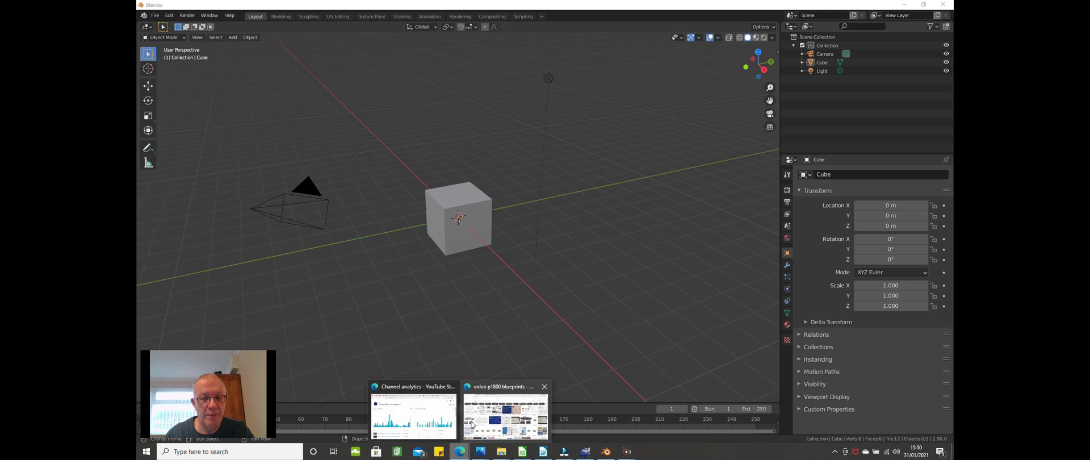
click(494, 410)
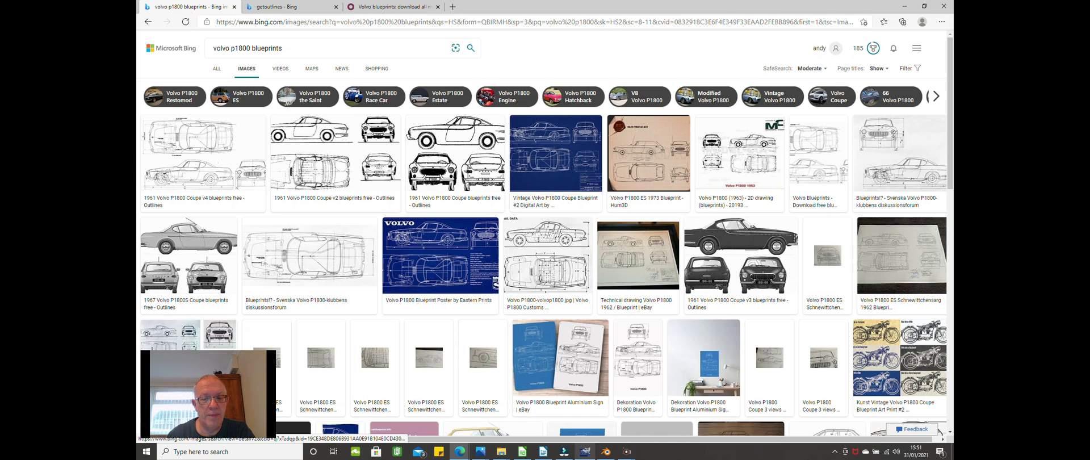
mouse_move(582, 455)
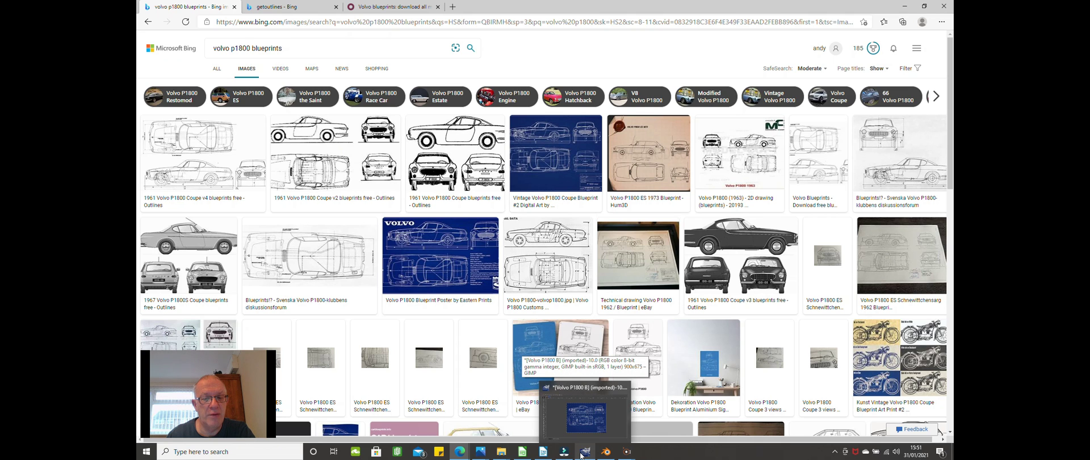
- Switch to the 900×675 Volvo P1800 blueprint in GIMP and pick the Rectangle Select tool
click(582, 454)
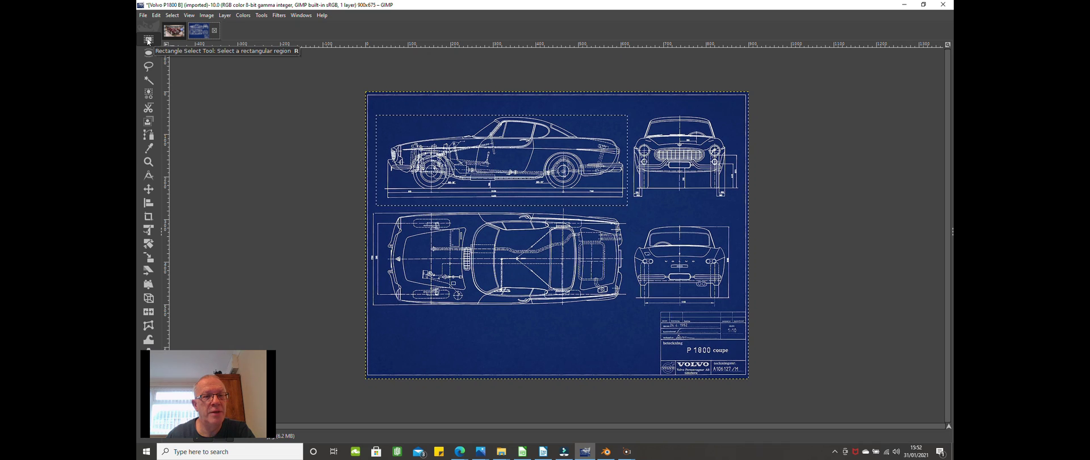
click(148, 40)
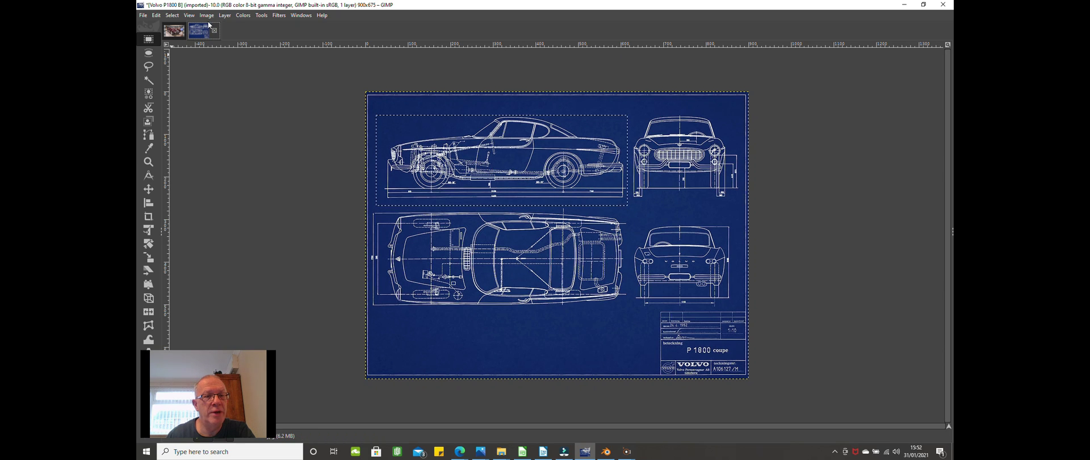
- Crop to the 591×213 side view and export it as 'Volvo P1800 SIDE.png'
click(206, 15)
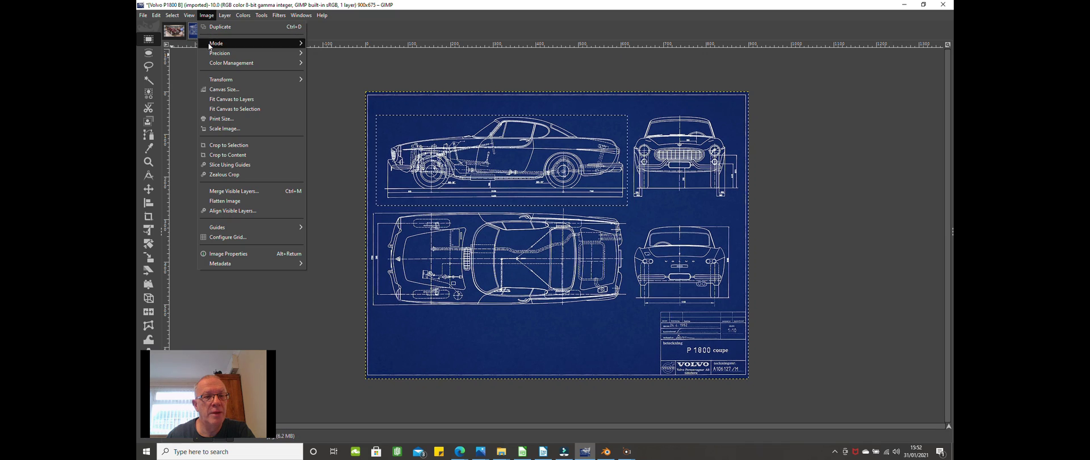
click(232, 146)
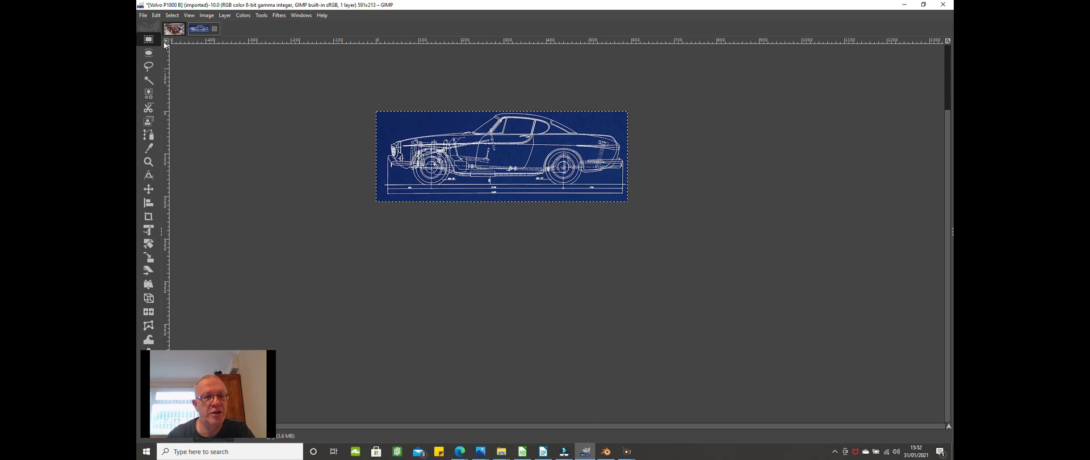
click(143, 15)
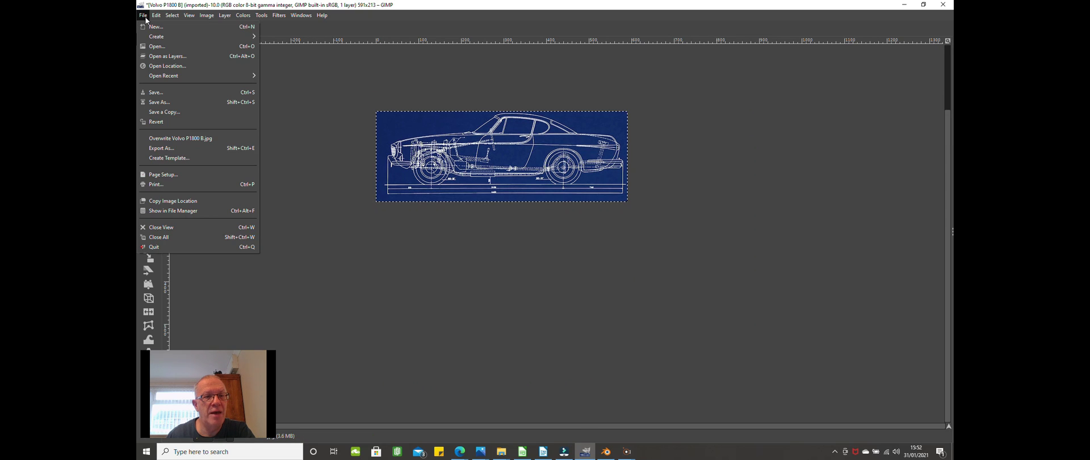
click(184, 147)
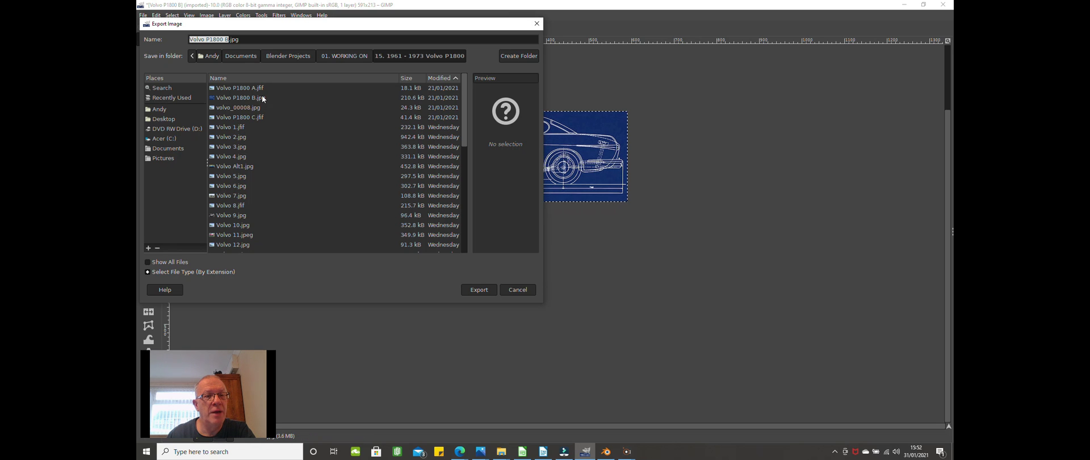
click(243, 40)
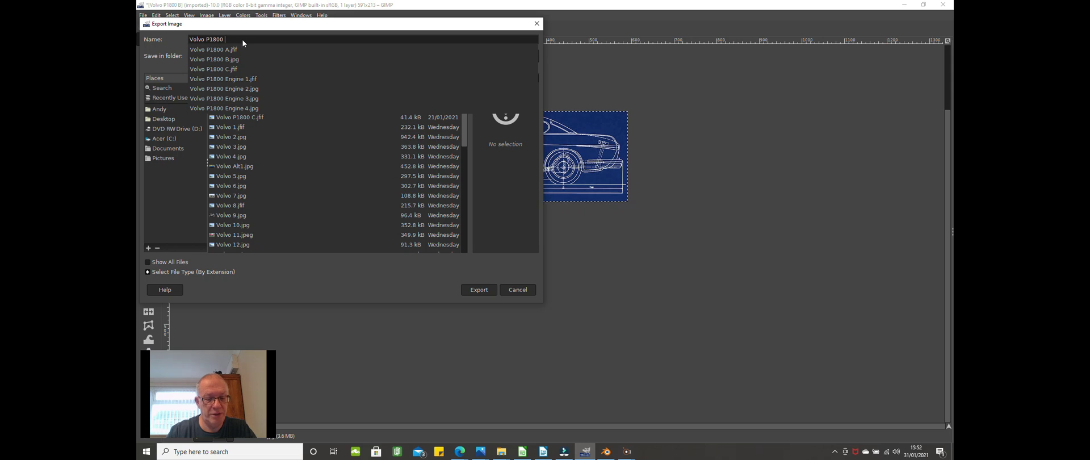
text(S)
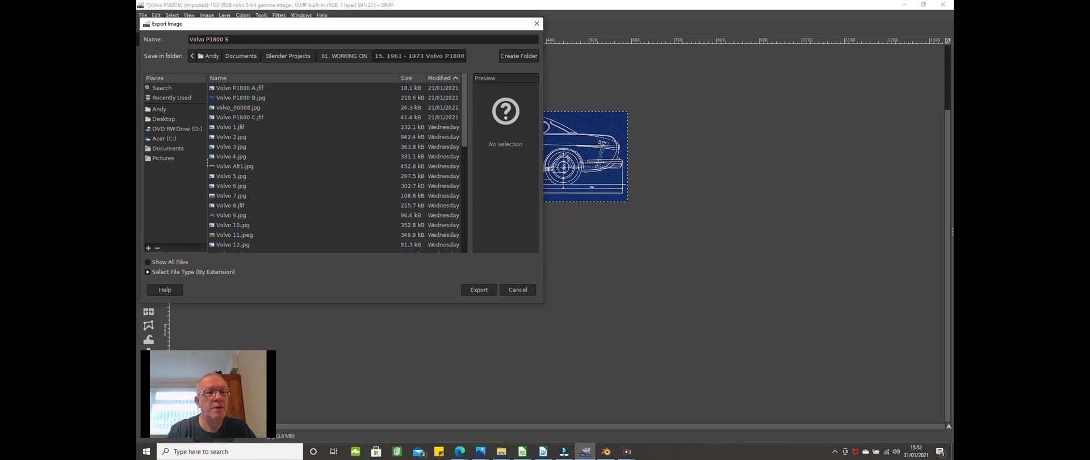
key(BackSpace)
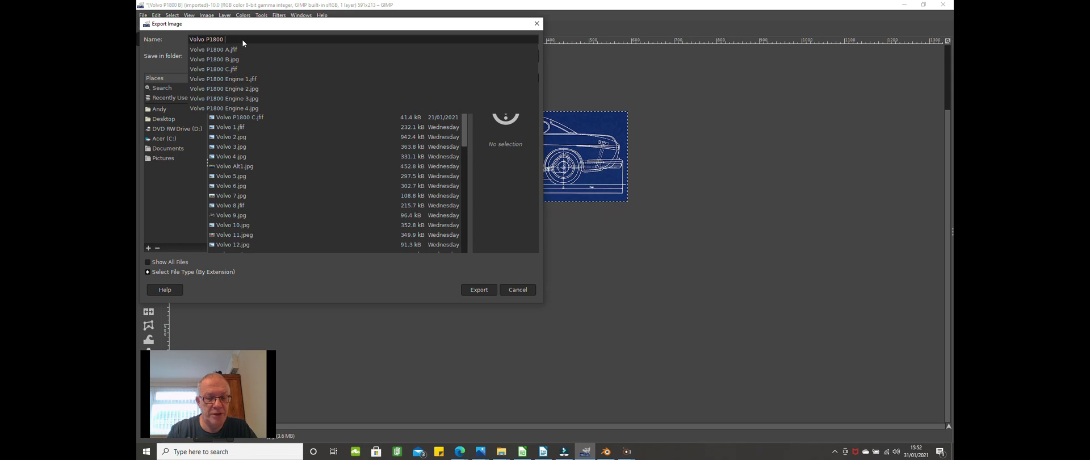
text(SIDE.png)
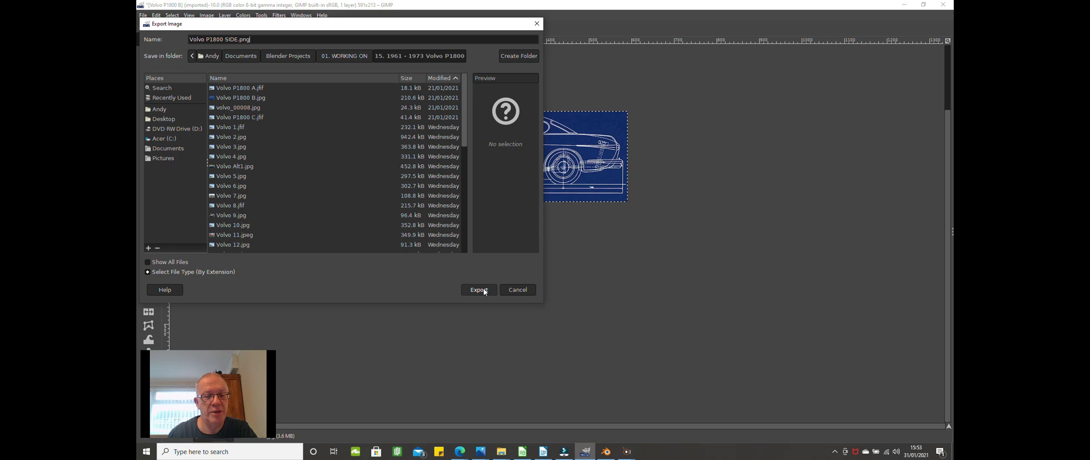
click(483, 291)
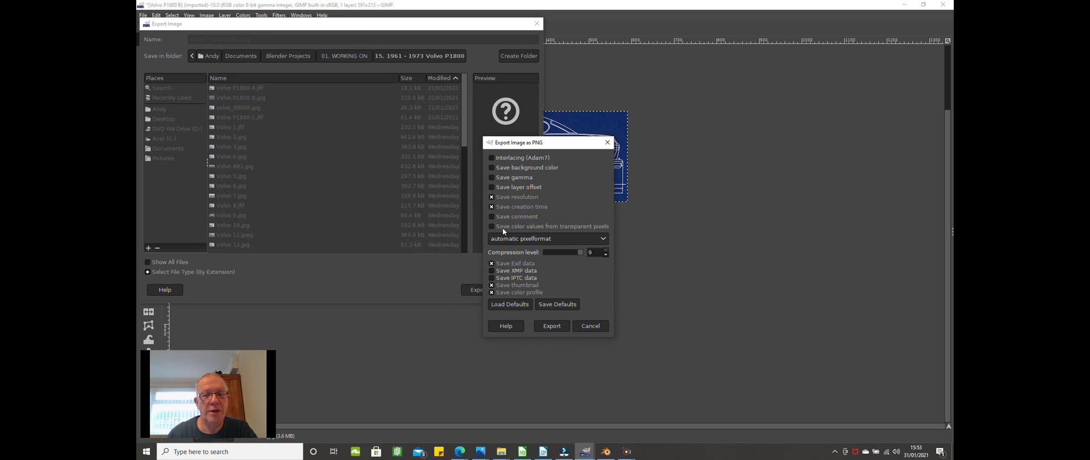
click(551, 326)
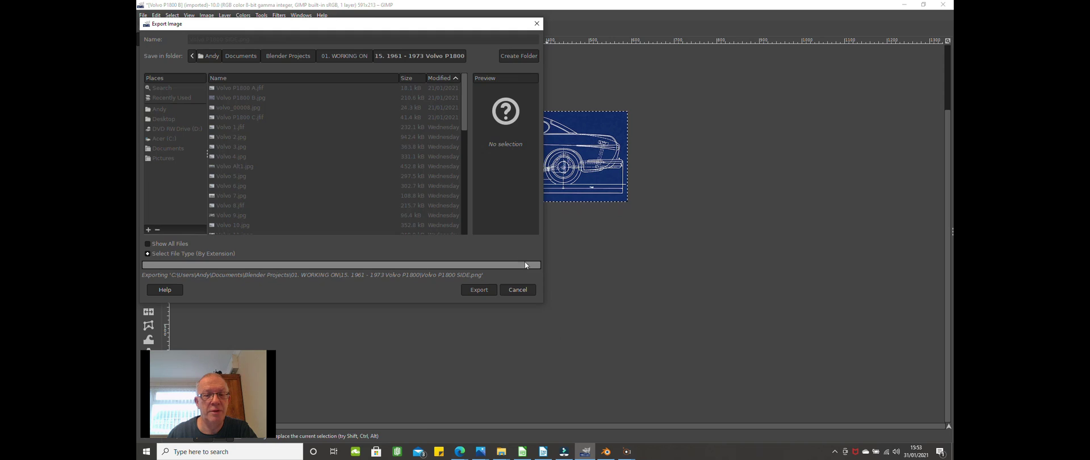
- Undo the side crop, select the top plan view and crop to it (605×225)
click(157, 16)
click(176, 27)
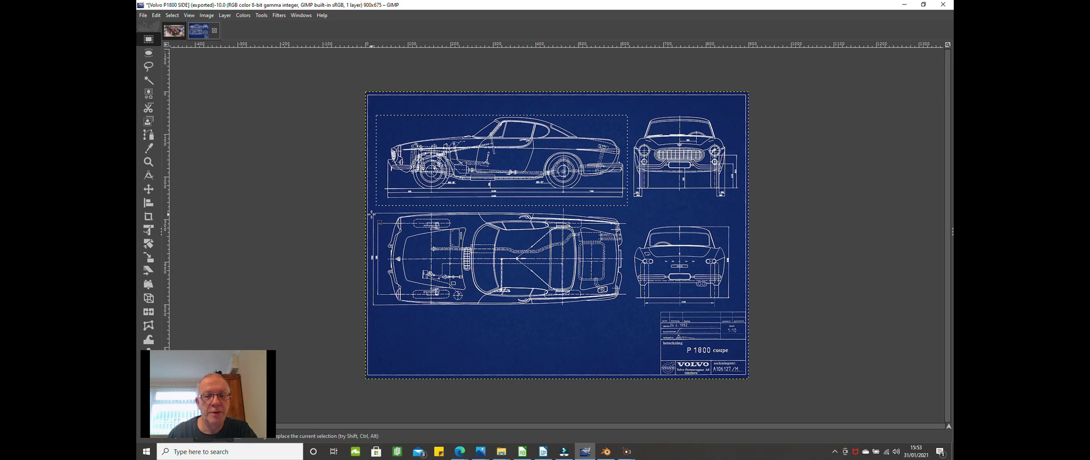
drag(372, 212, 629, 308)
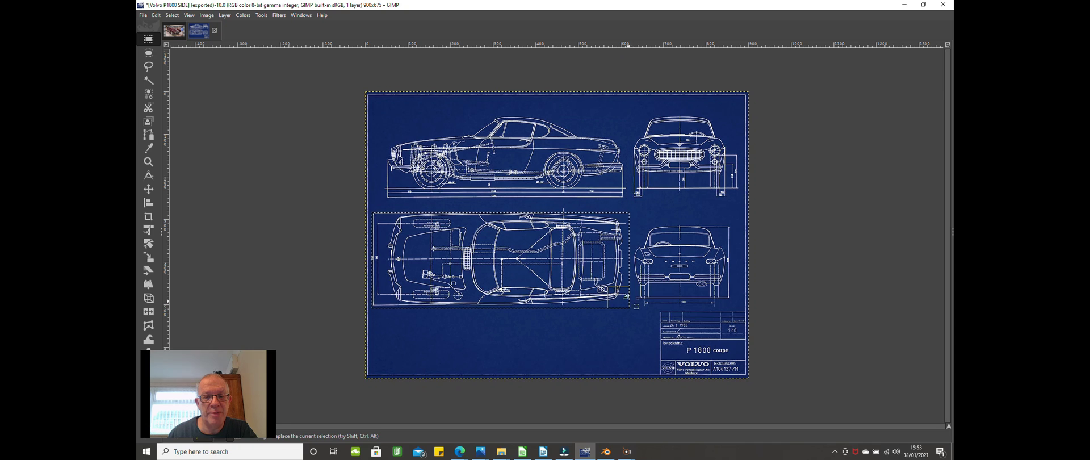
click(205, 18)
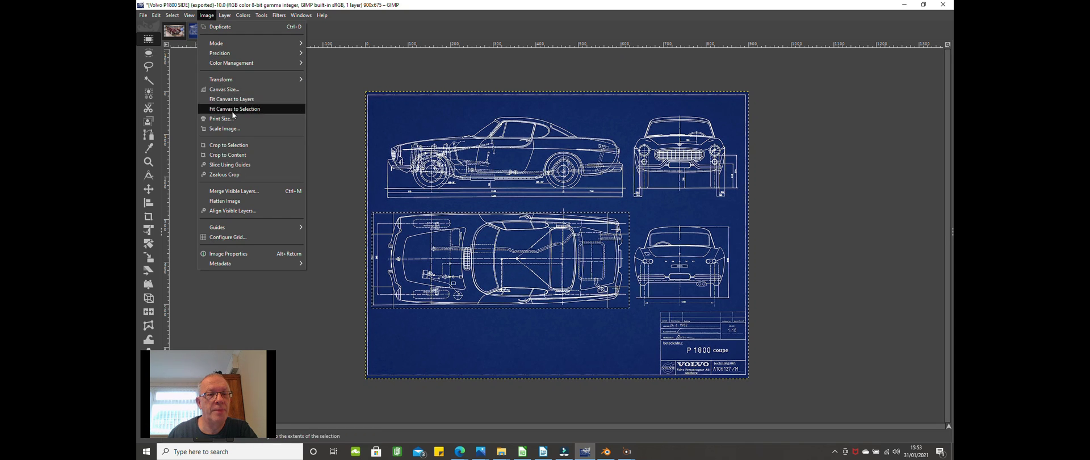
click(233, 146)
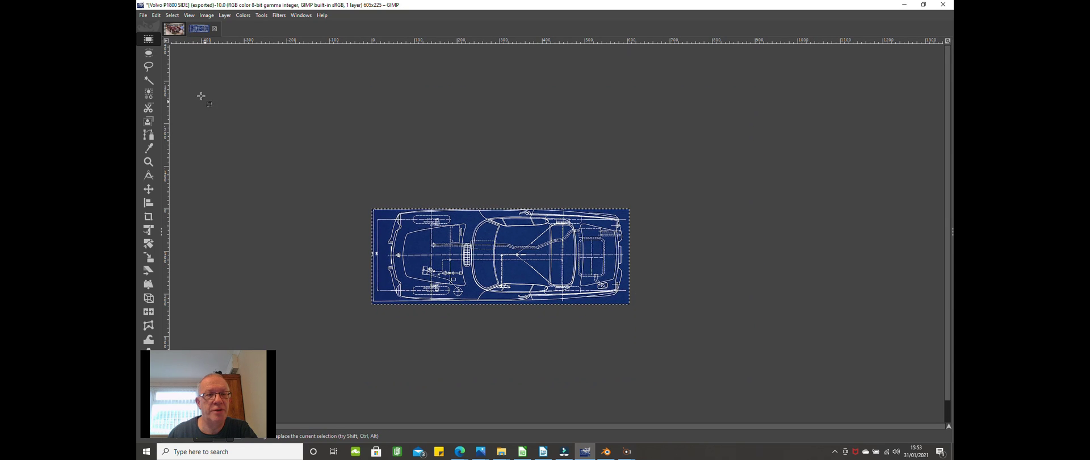
- Export the cropped top view as 'Volvo P1800 TOP.png' in the same folder
click(142, 15)
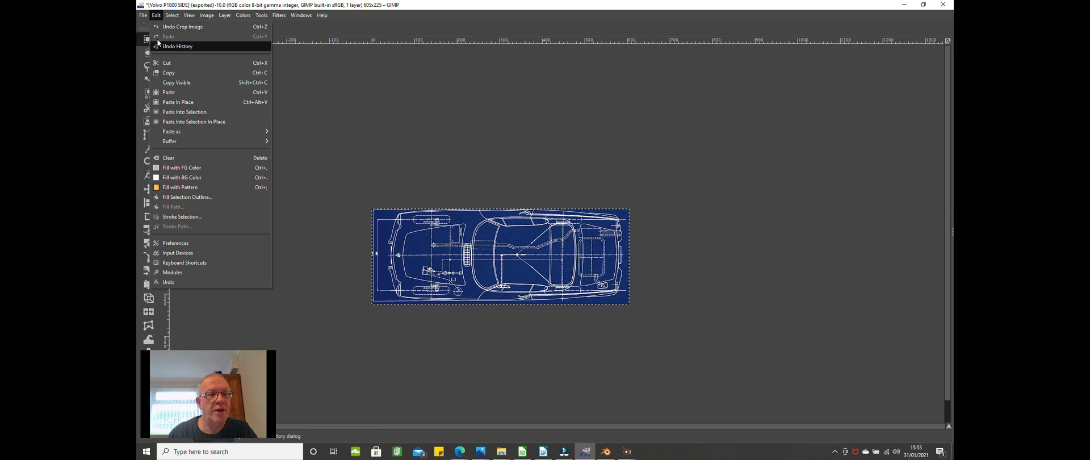
click(154, 101)
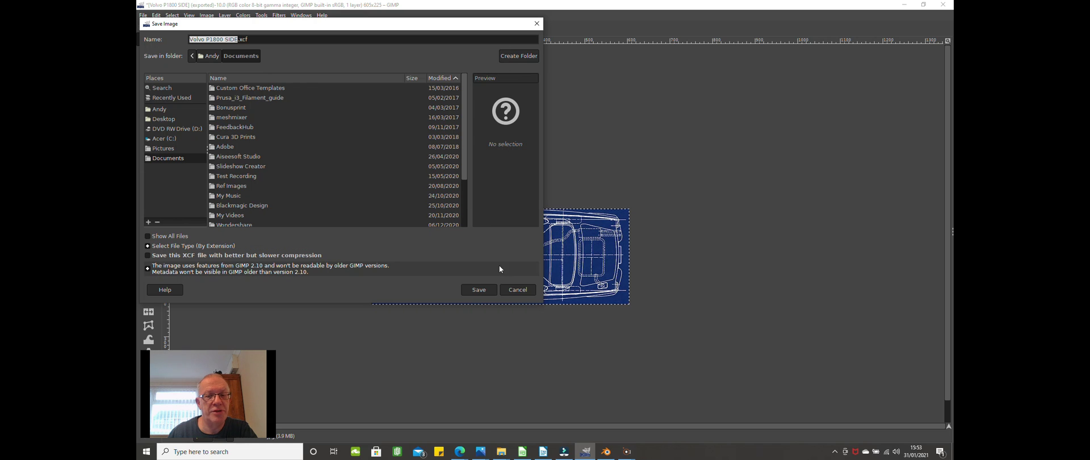
click(513, 288)
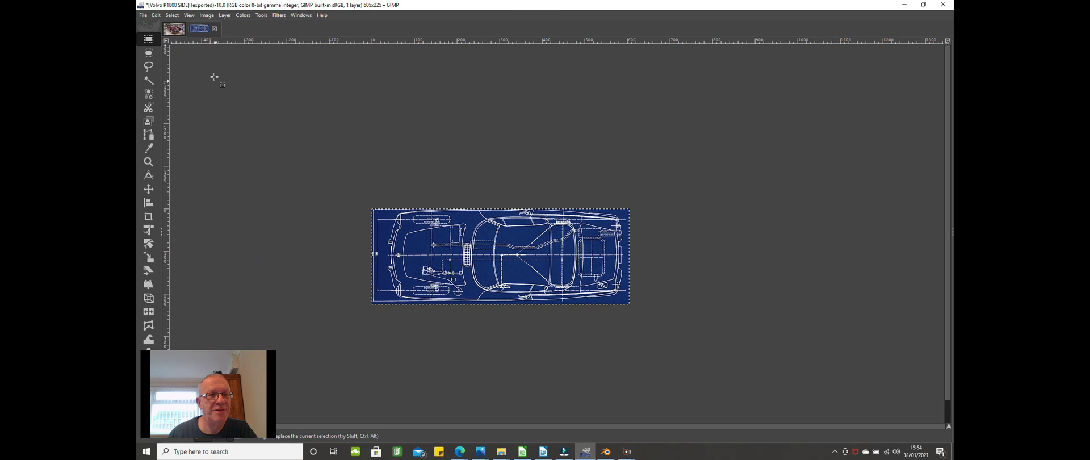
click(144, 15)
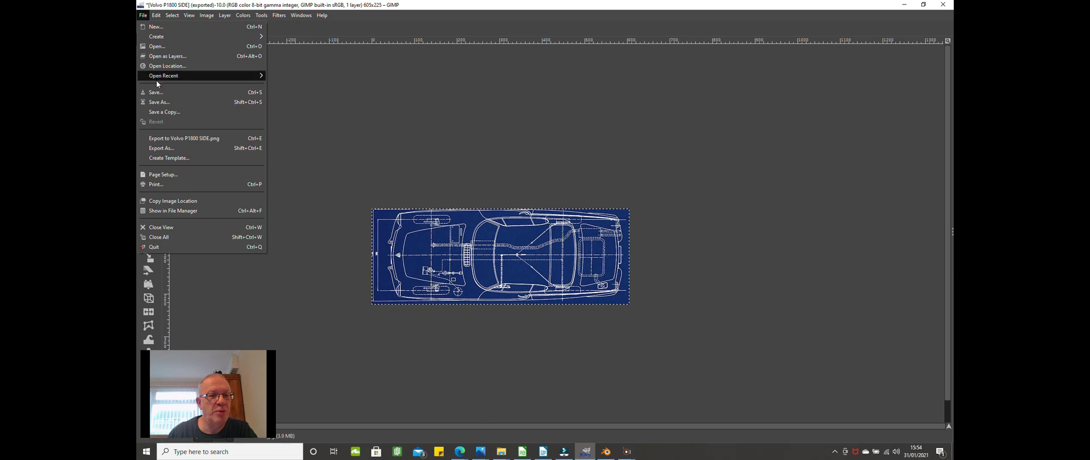
click(162, 150)
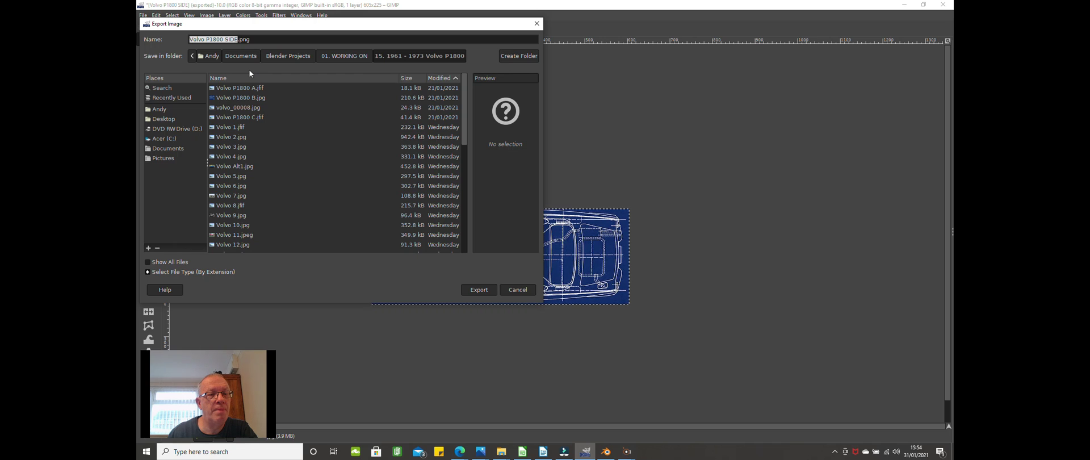
click(257, 40)
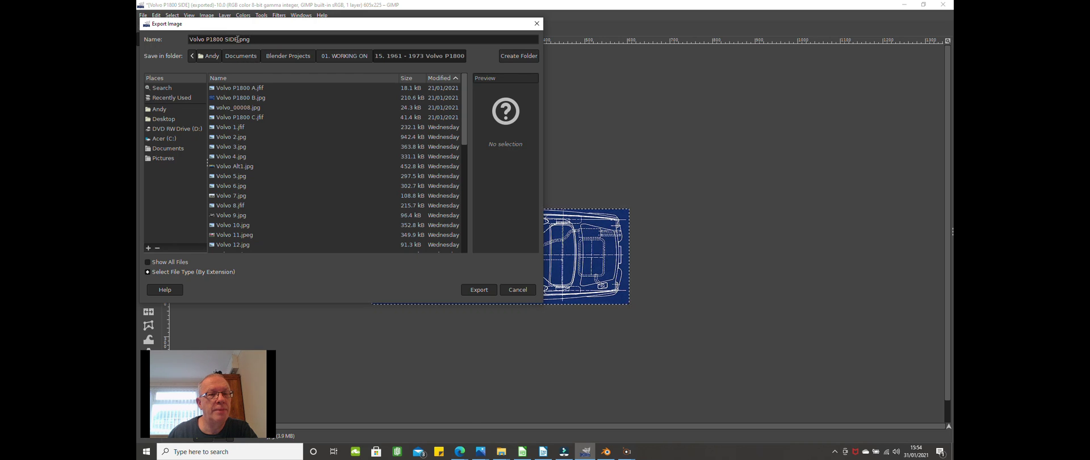
click(237, 39)
key(BackSpace)
key(BackSpace)
key(BackSpace)
key(BackSpace)
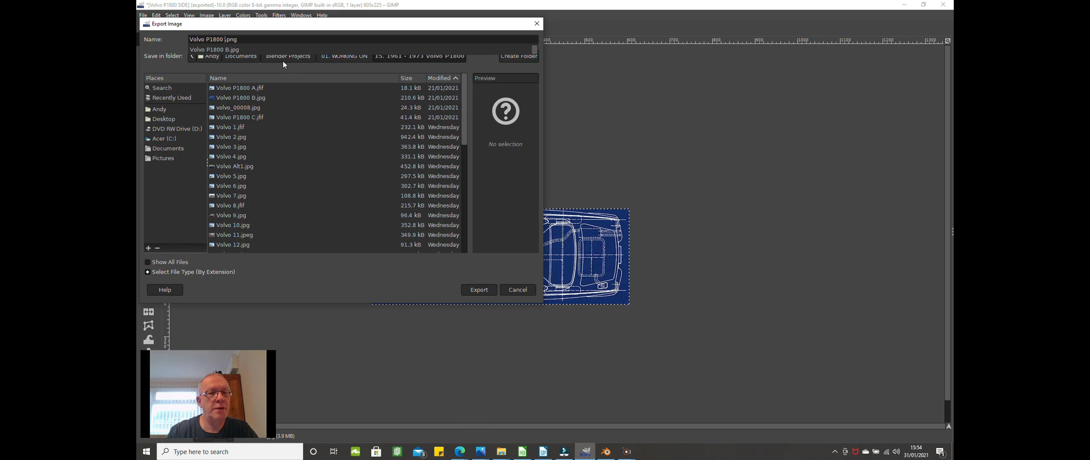
text(TOP)
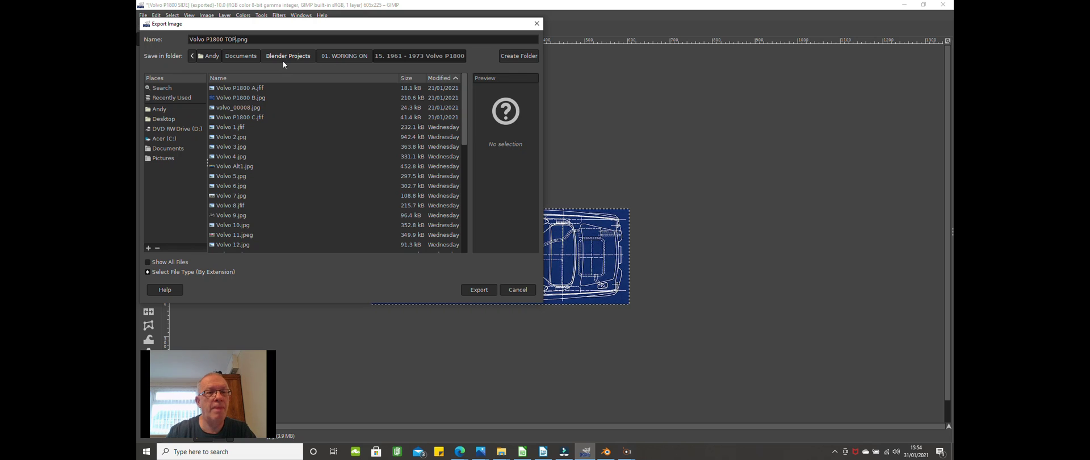
click(476, 291)
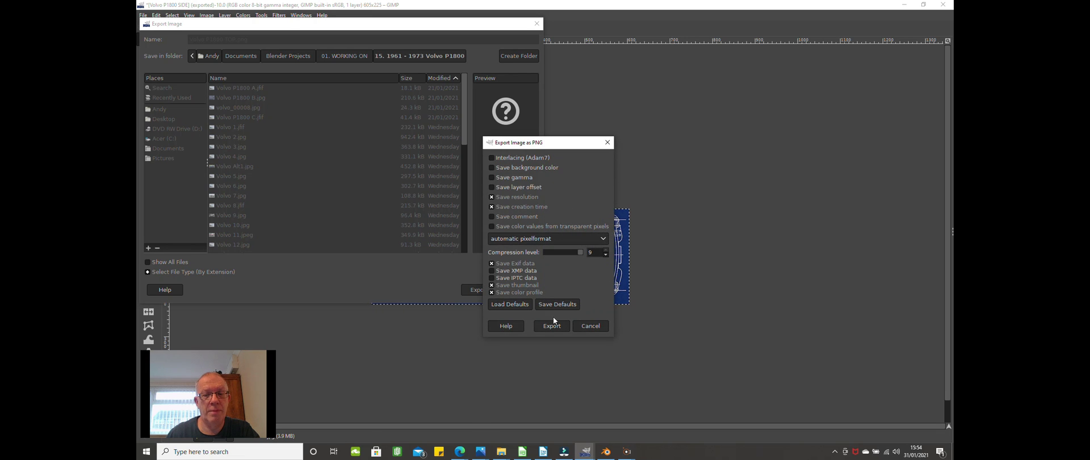
click(552, 325)
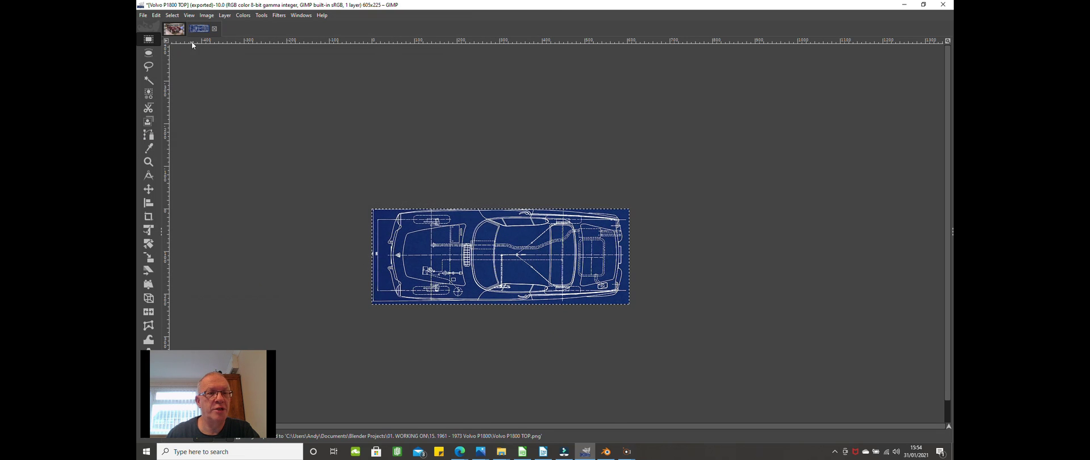
- Restore the full blueprint and crop it to the 258×211 front-view drawing
click(157, 15)
click(157, 16)
click(156, 16)
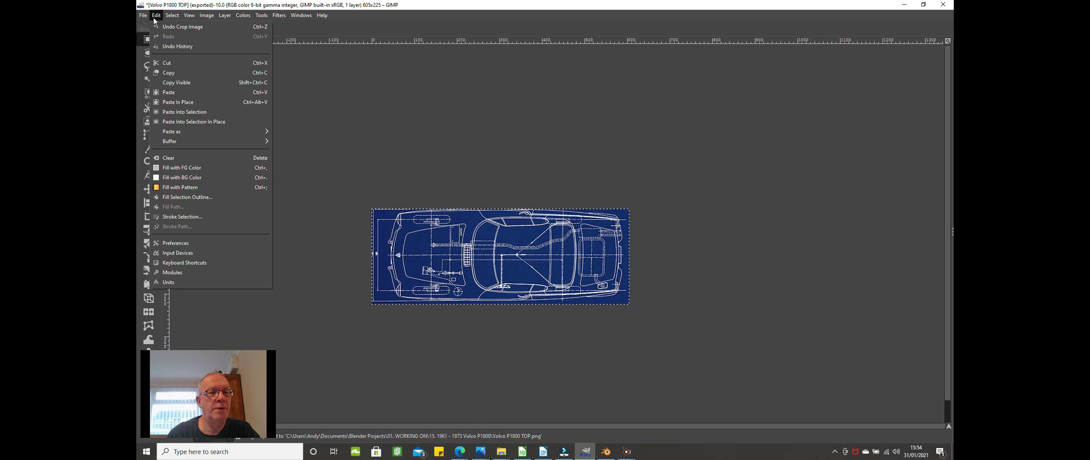
click(170, 27)
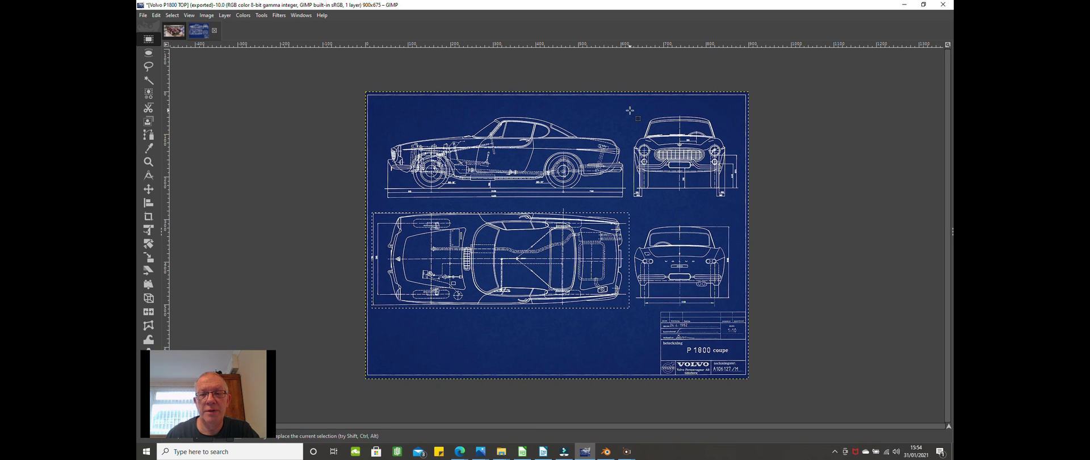
mouse_move(629, 110)
mouse_down()
mouse_move(743, 205)
mouse_move(738, 199)
mouse_up()
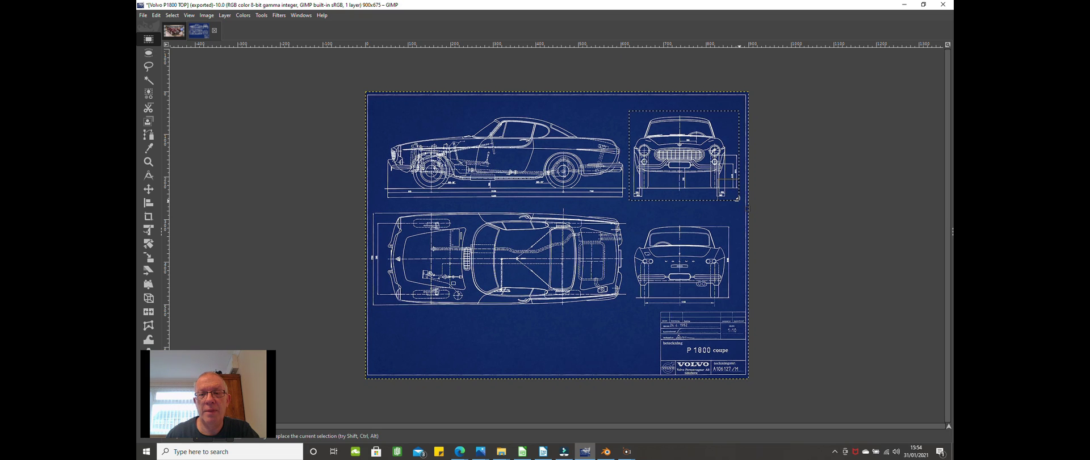
click(206, 16)
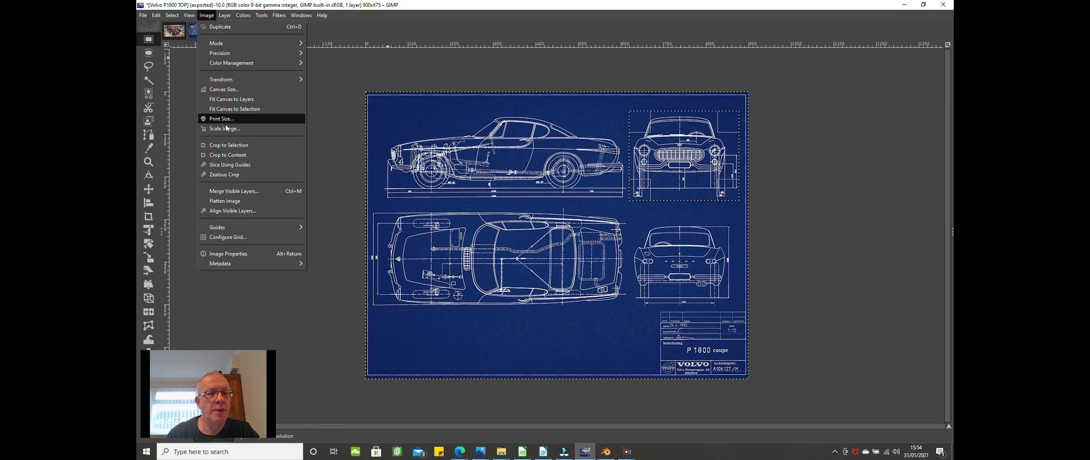
click(226, 144)
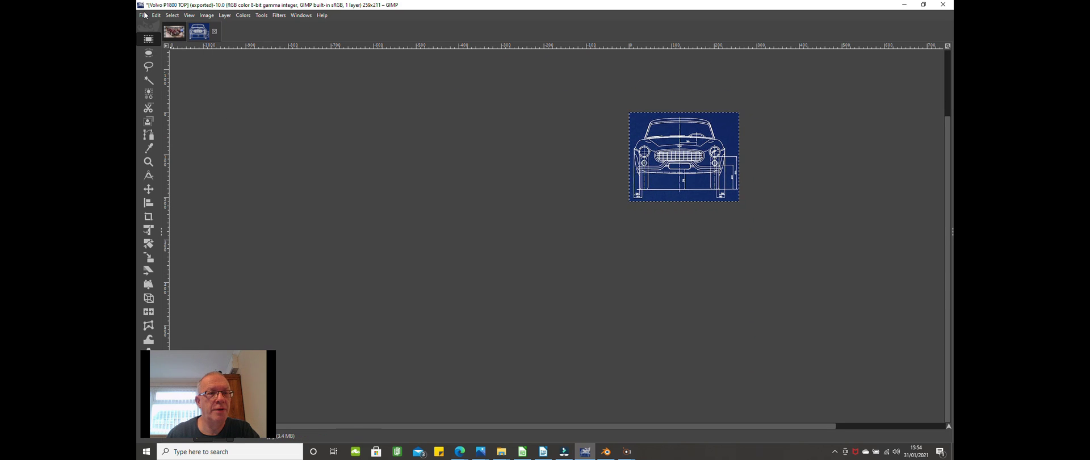
- Export the front view as 'Volvo P1800 FRONT.png'
click(144, 16)
click(165, 153)
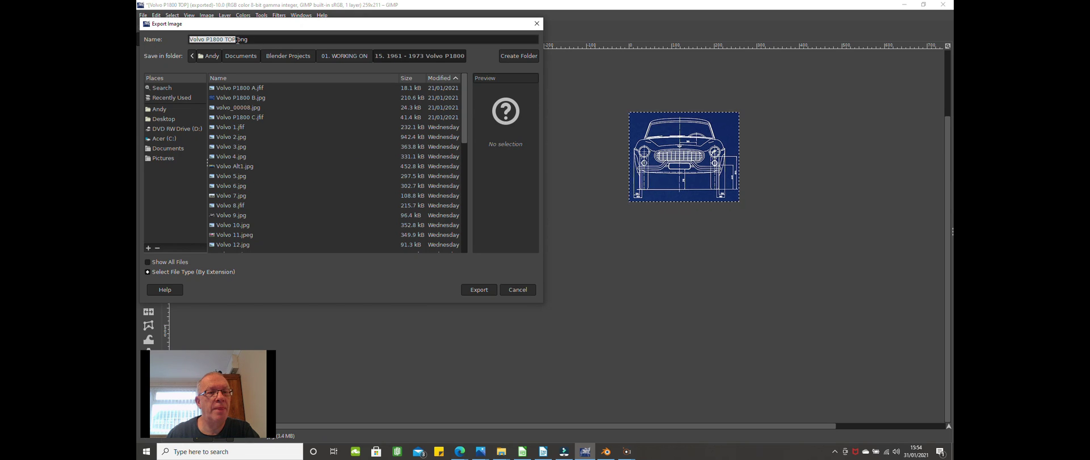
click(237, 39)
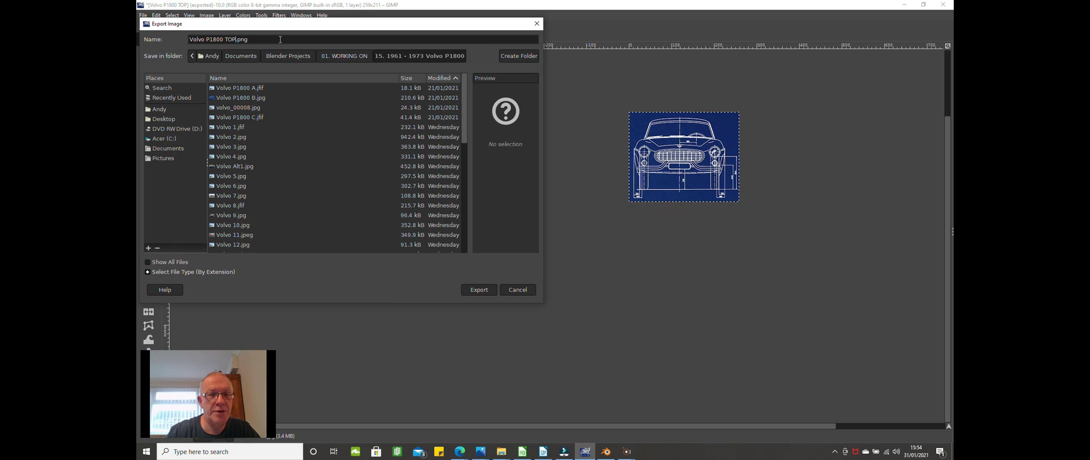
key(BackSpace)
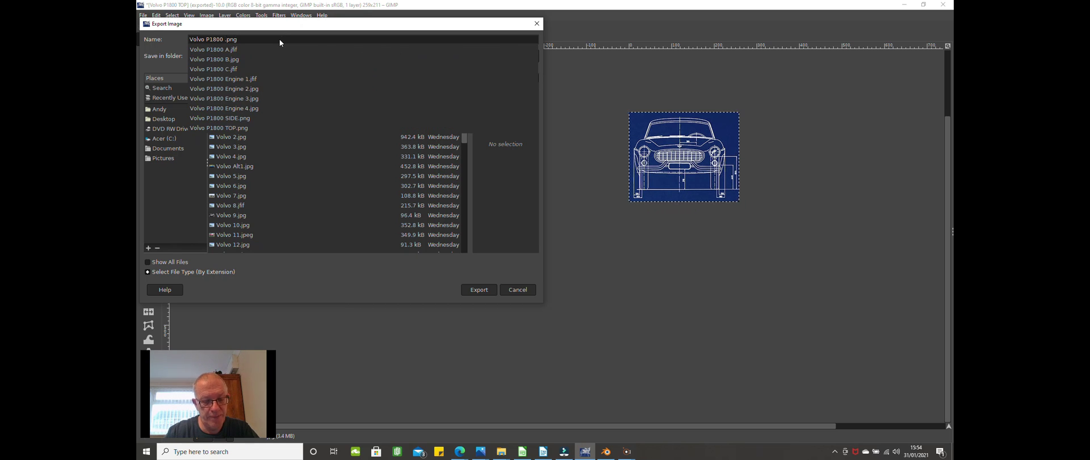
text(FRONT)
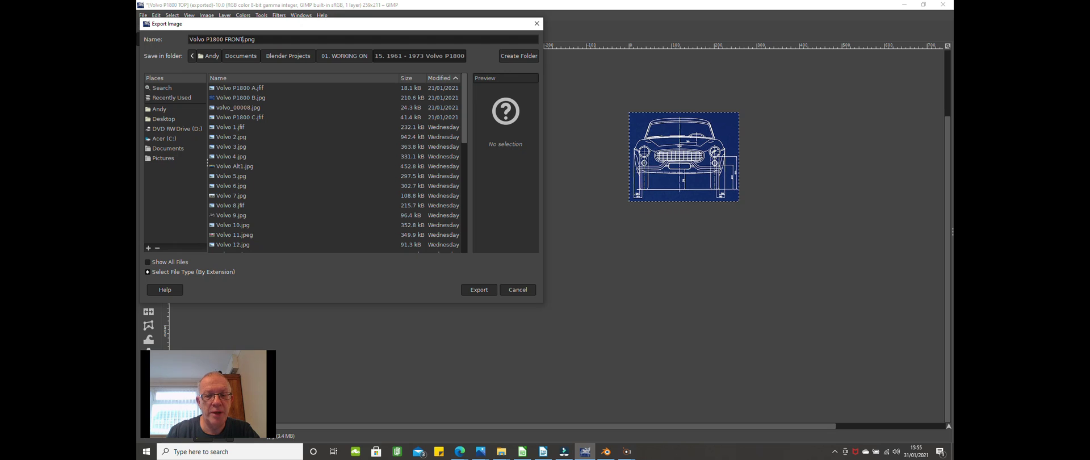
click(478, 290)
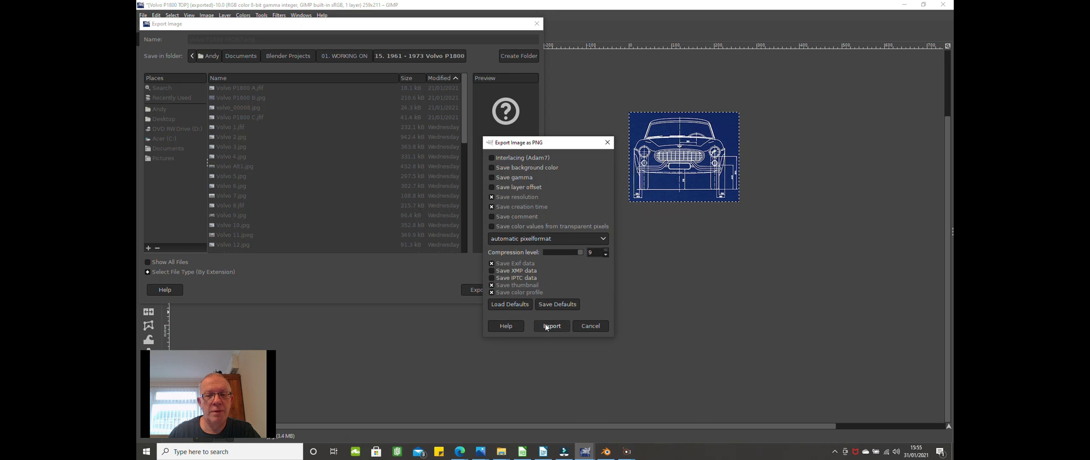
click(546, 326)
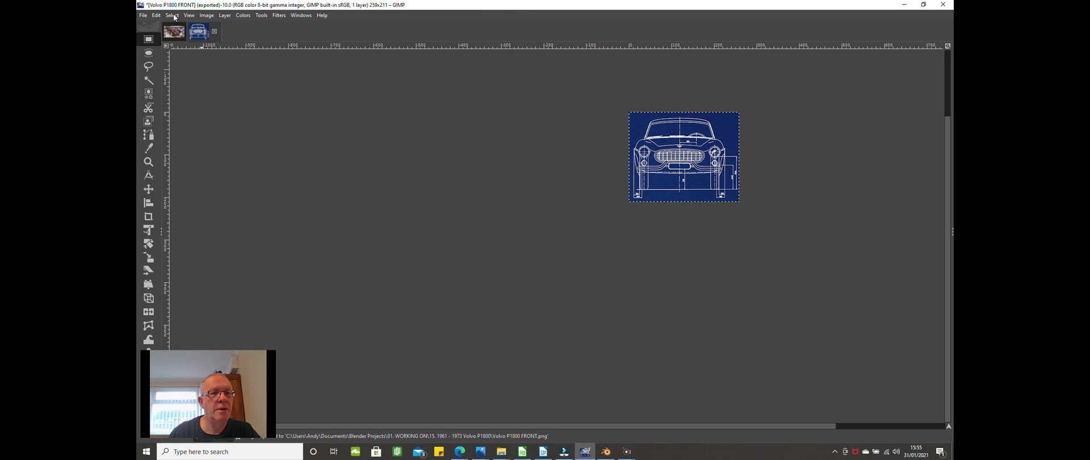
- Restore the full blueprint and crop it to the 249×197 rear-view drawing
click(157, 16)
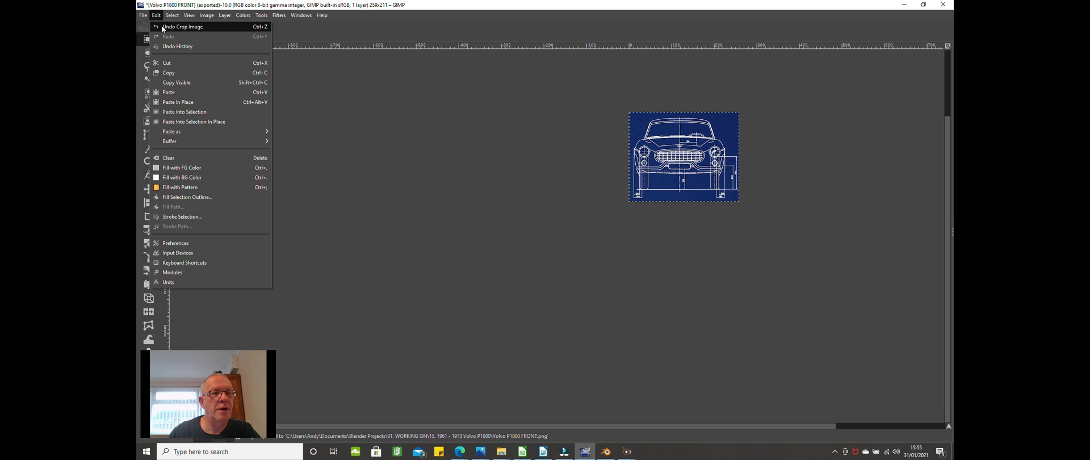
click(163, 27)
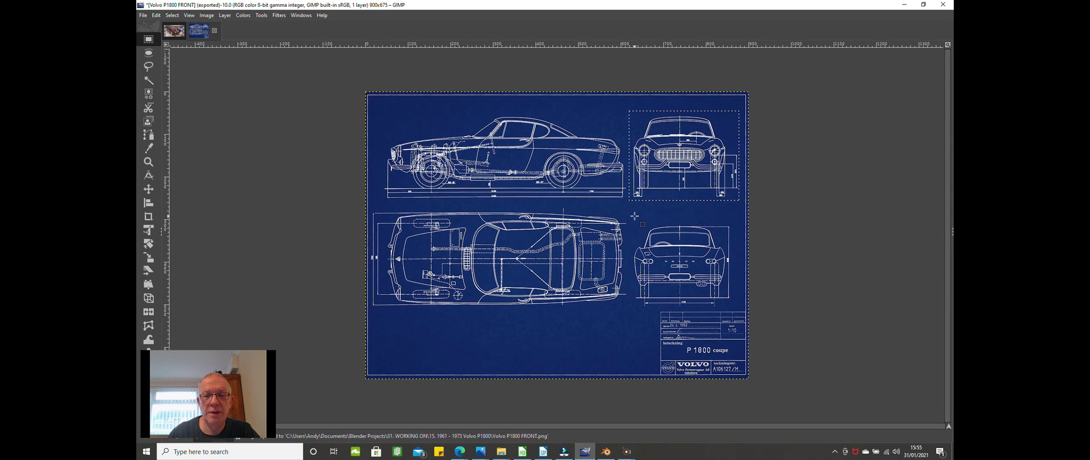
mouse_move(631, 220)
mouse_down()
mouse_move(696, 256)
mouse_move(736, 305)
mouse_up()
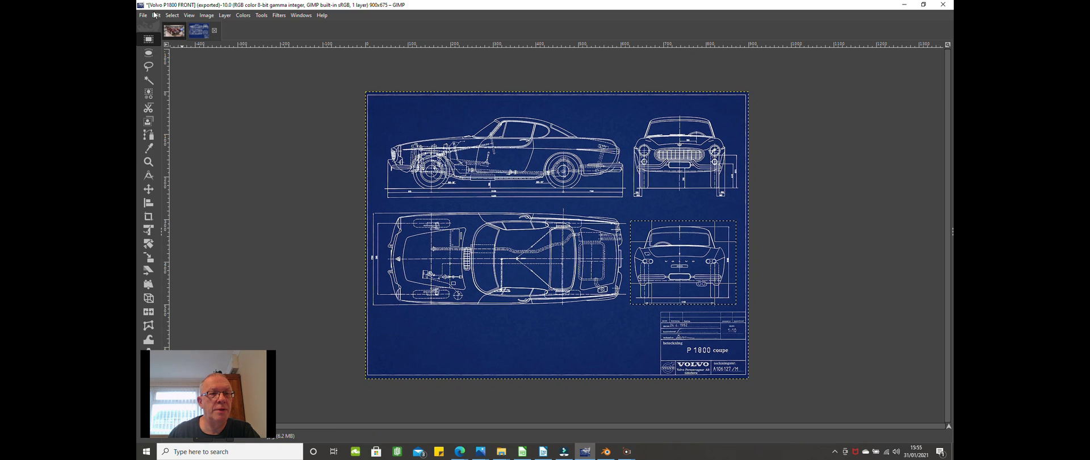
click(202, 16)
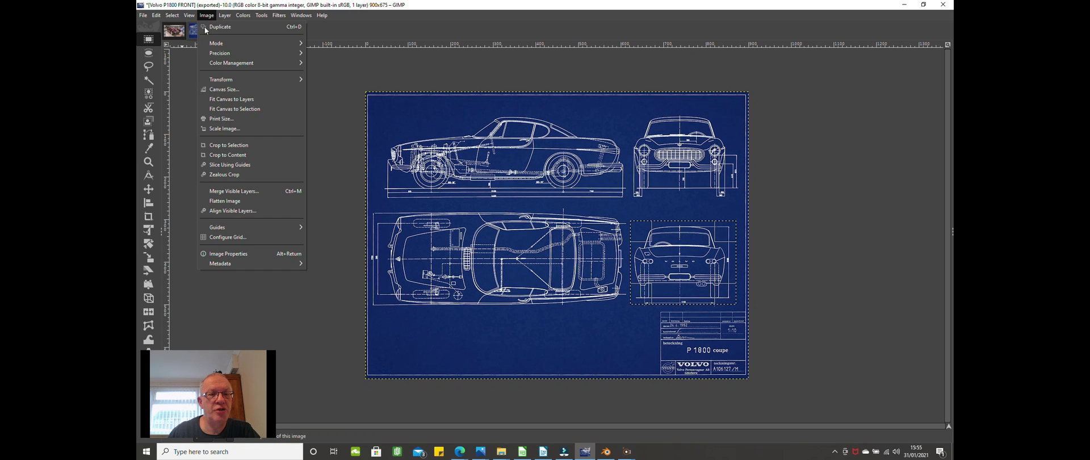
click(224, 146)
- Export the rear view as 'Volvo P1800 BACK.png'
click(143, 16)
click(161, 147)
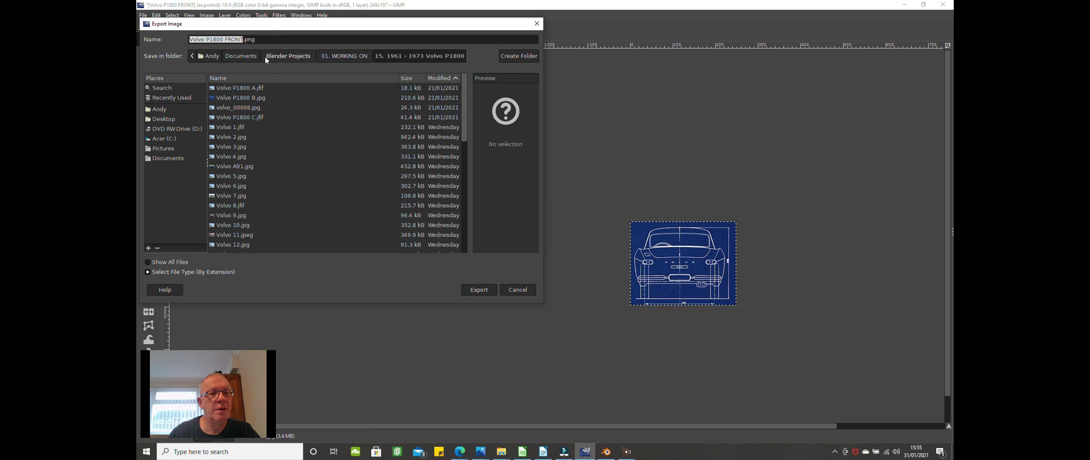
key(Right)
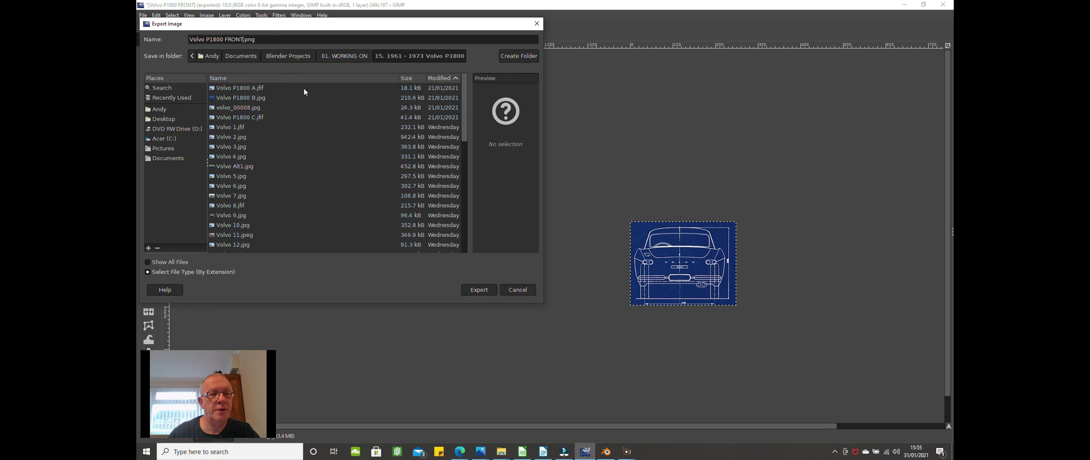
key(BackSpace)
key(BackSpace)
key(BackSpace)
key(BackSpace)
key(BackSpace)
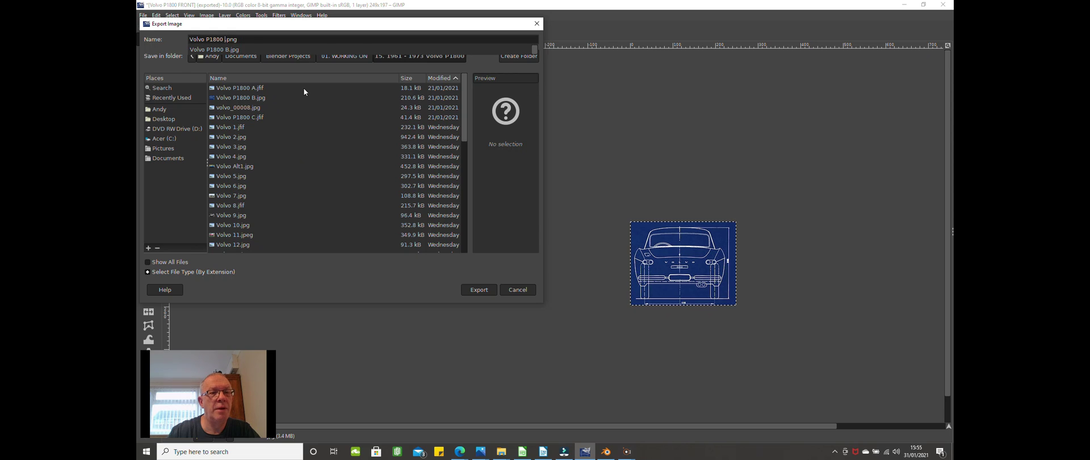
text(BACK)
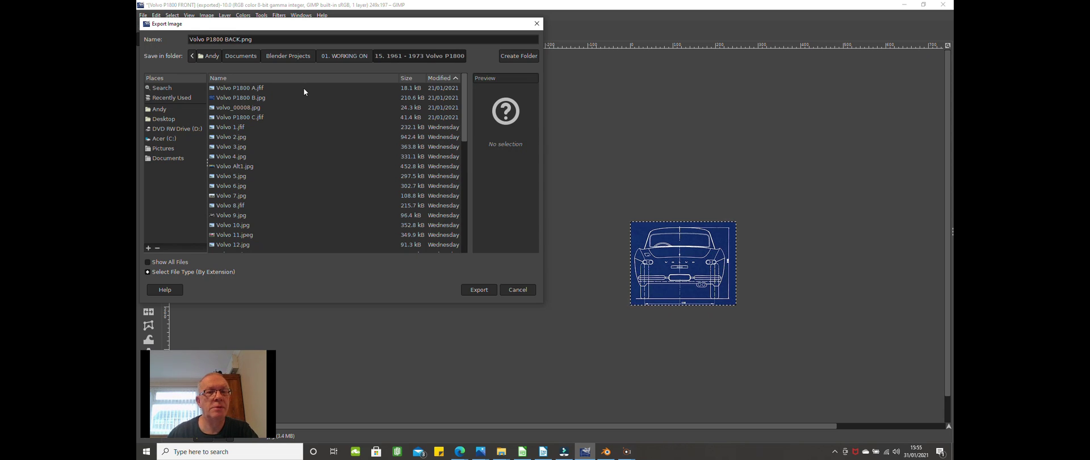
click(477, 290)
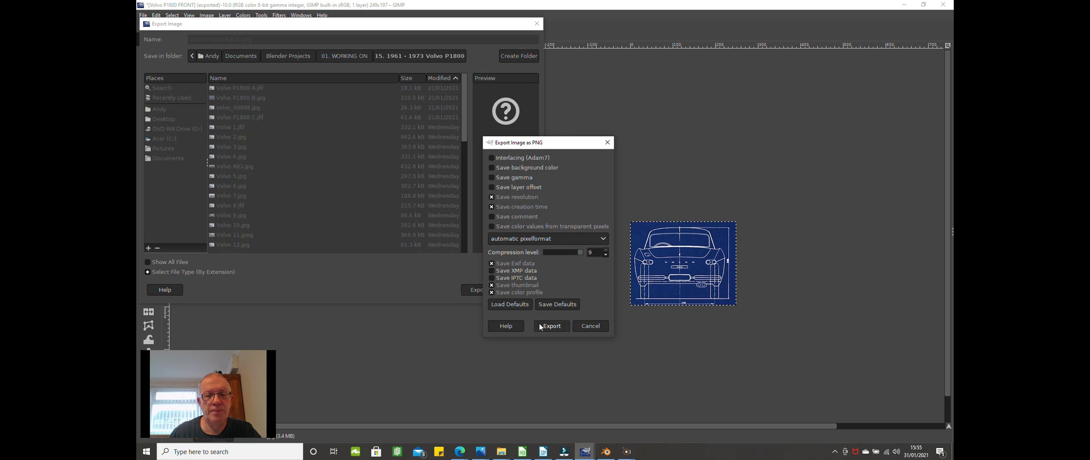
click(549, 326)
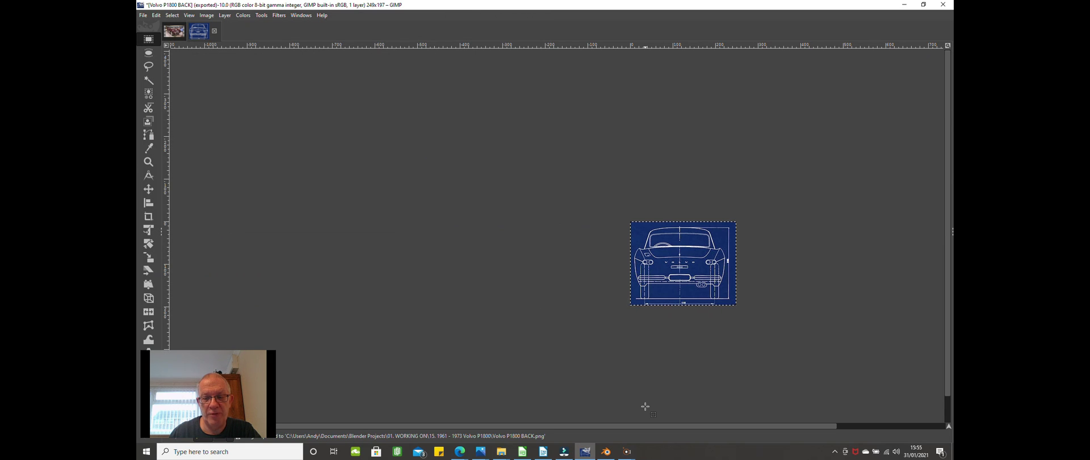
- Switch from GIMP to the File Explorer window of the 15. 1961 - 1973 Volvo P1800 folder
key(alt+Tab)
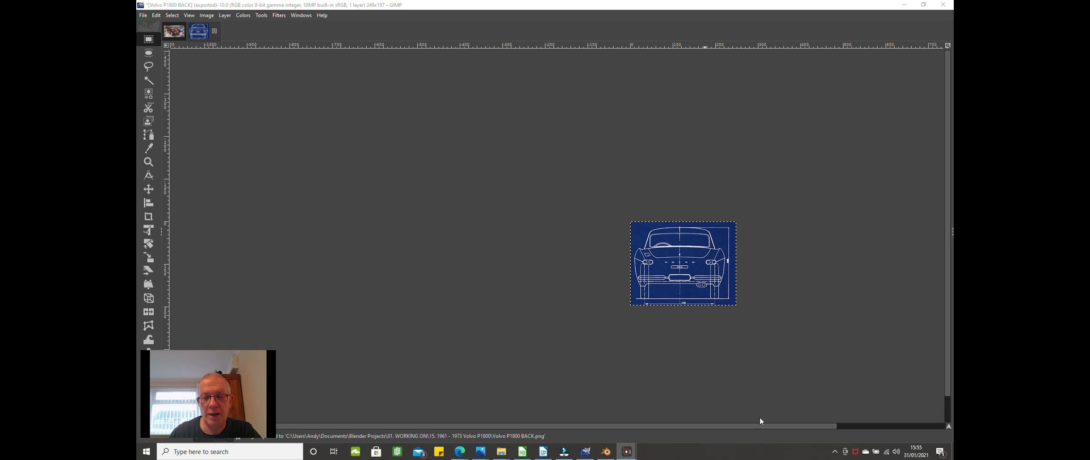
mouse_move(497, 450)
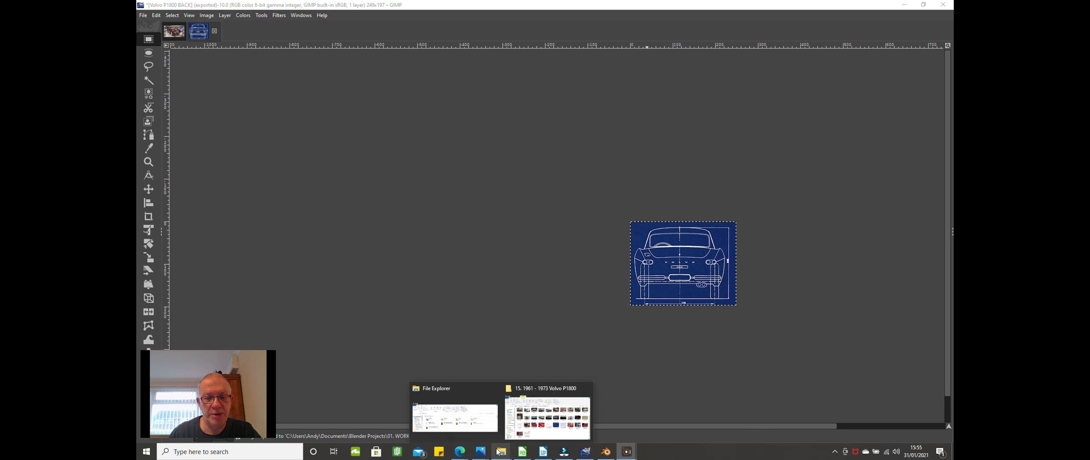
click(501, 453)
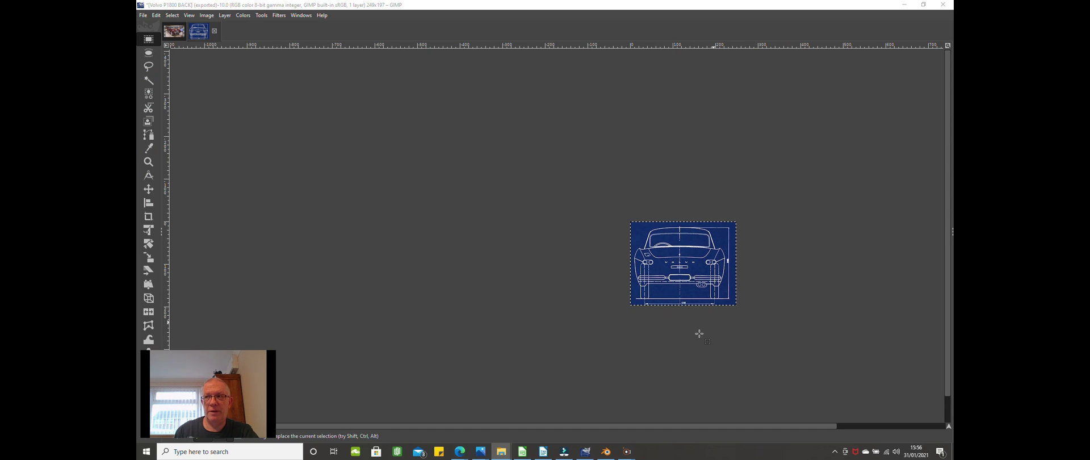
mouse_move(501, 449)
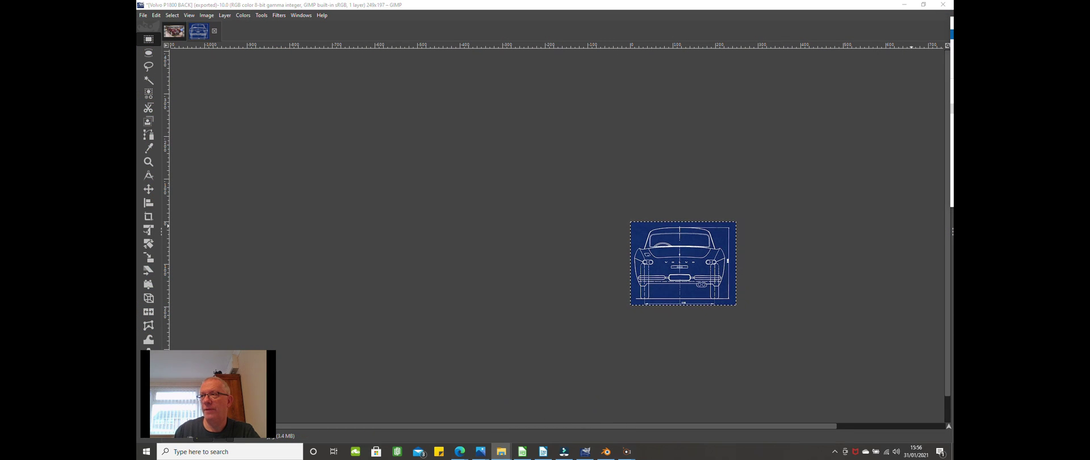
- Maximize the Volvo P1800 Explorer window and go up to the Blender Projects folder
click(502, 451)
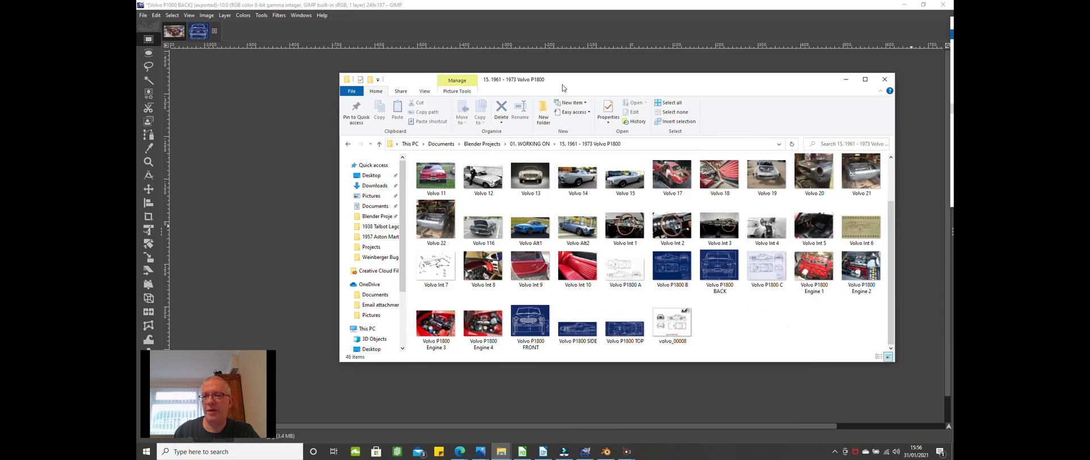
drag(549, 86, 415, 82)
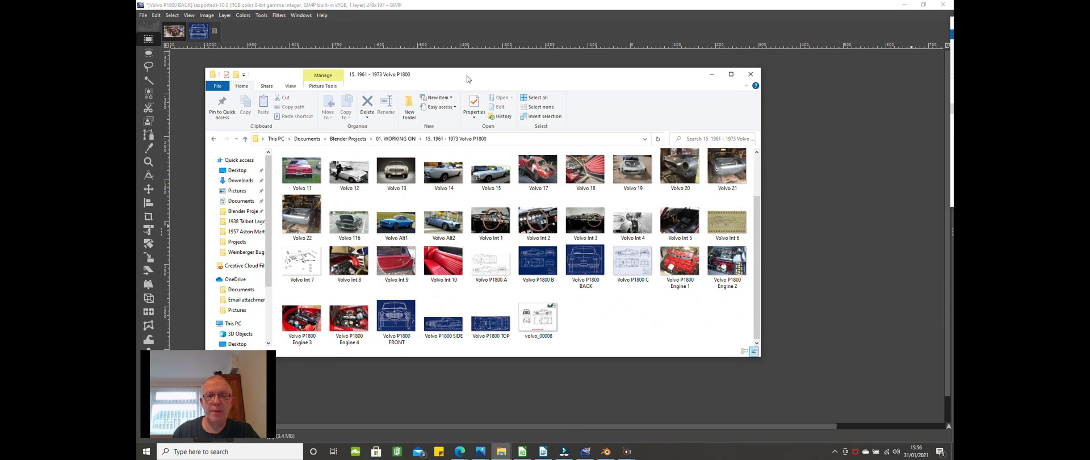
click(731, 74)
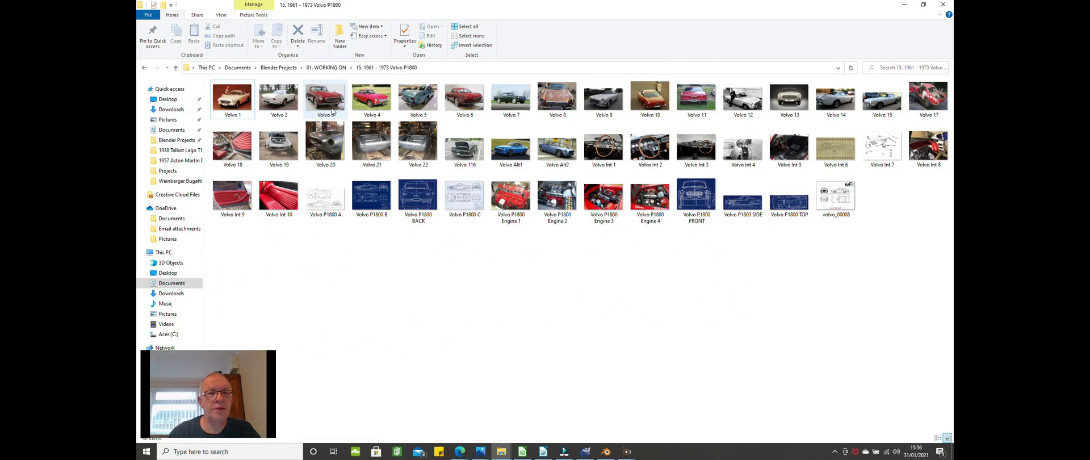
click(282, 67)
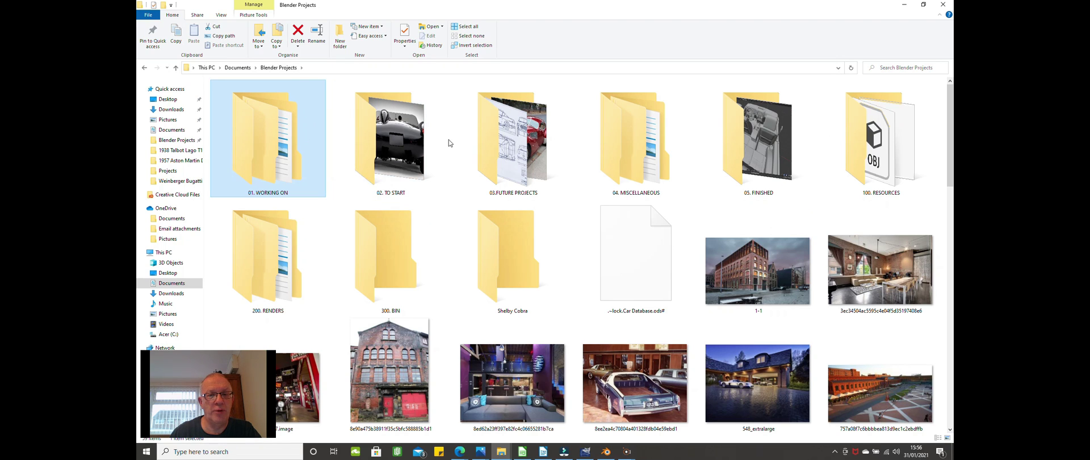
- Look into the 01. WORKING ON and 02. TO START folders, returning to Blender Projects
double_click(258, 151)
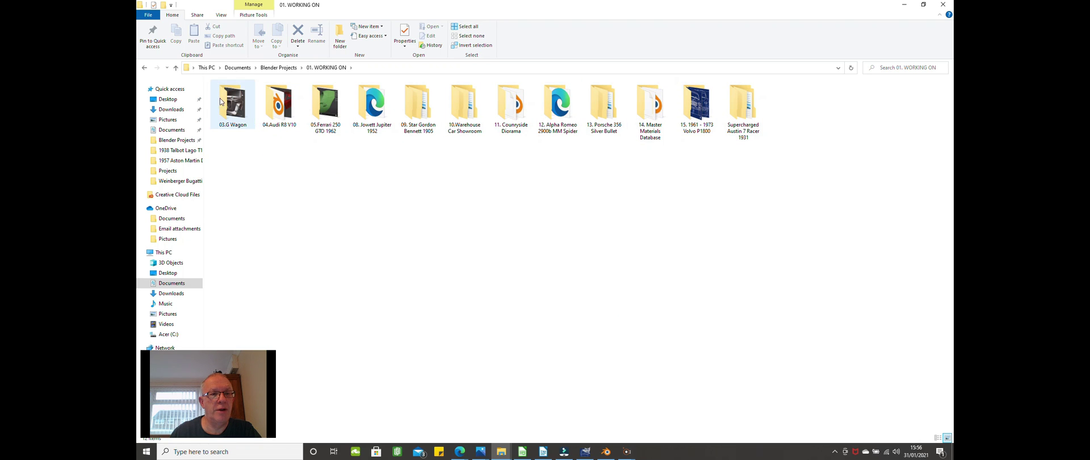
click(268, 69)
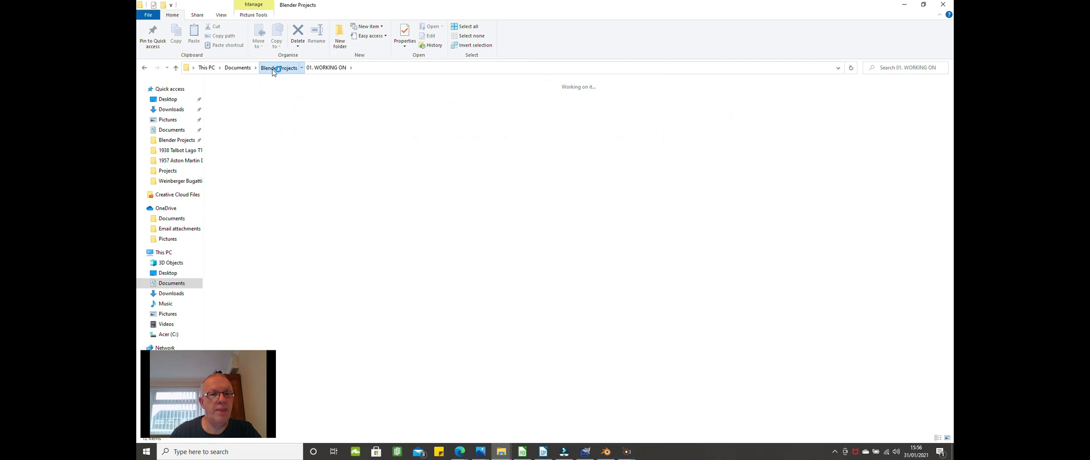
double_click(374, 141)
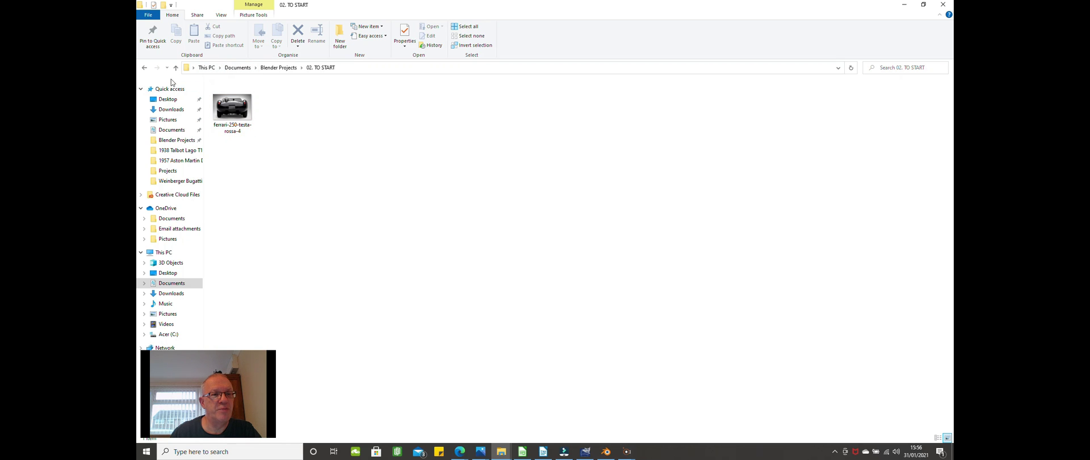
click(143, 67)
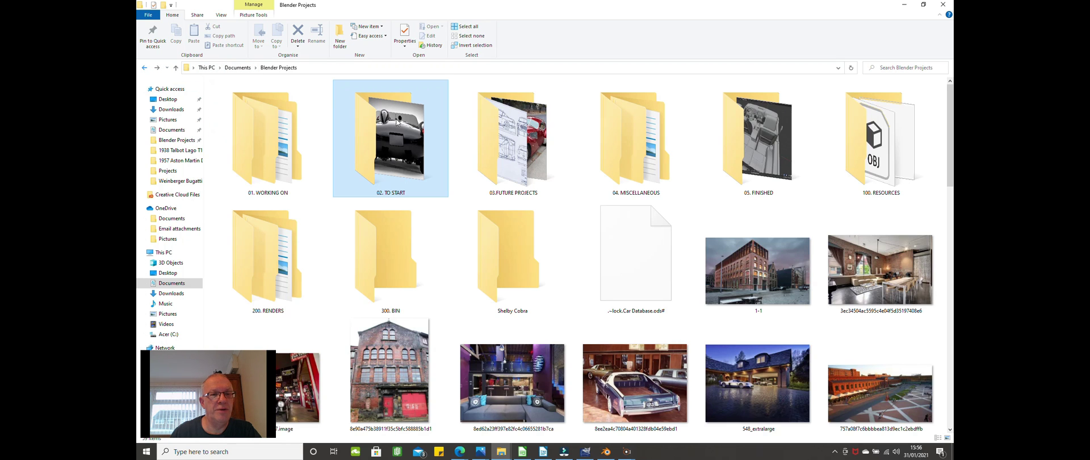
- Peek into 03.FUTURE PROJECTS, then open the 01. WORKING ON folder
click(507, 143)
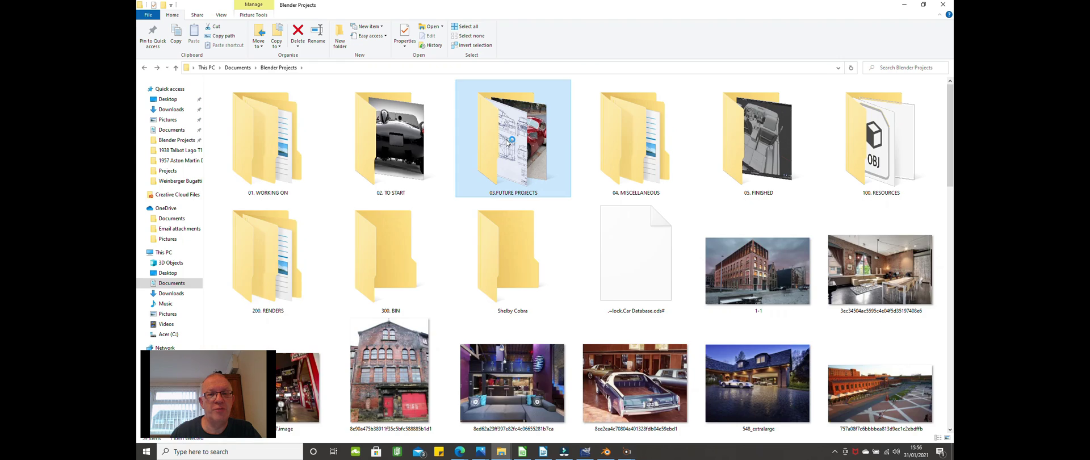
double_click(507, 143)
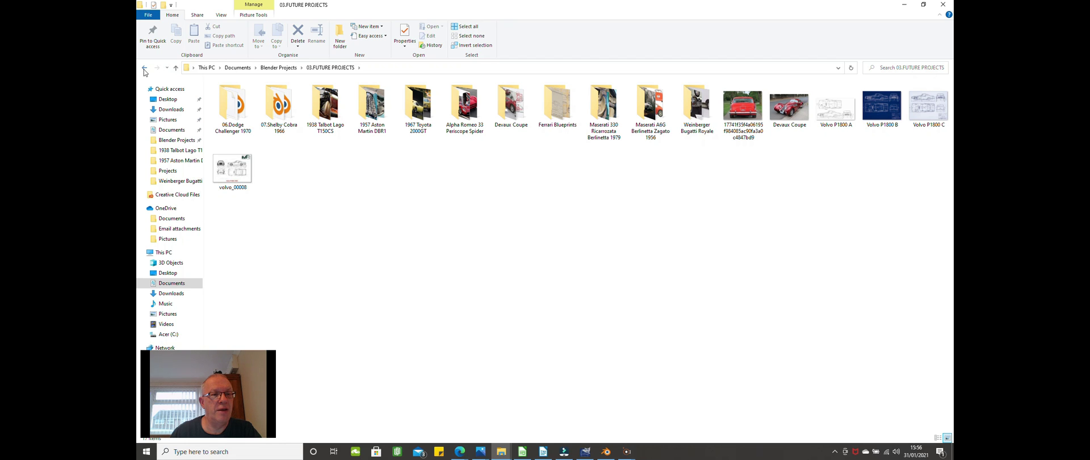
click(278, 68)
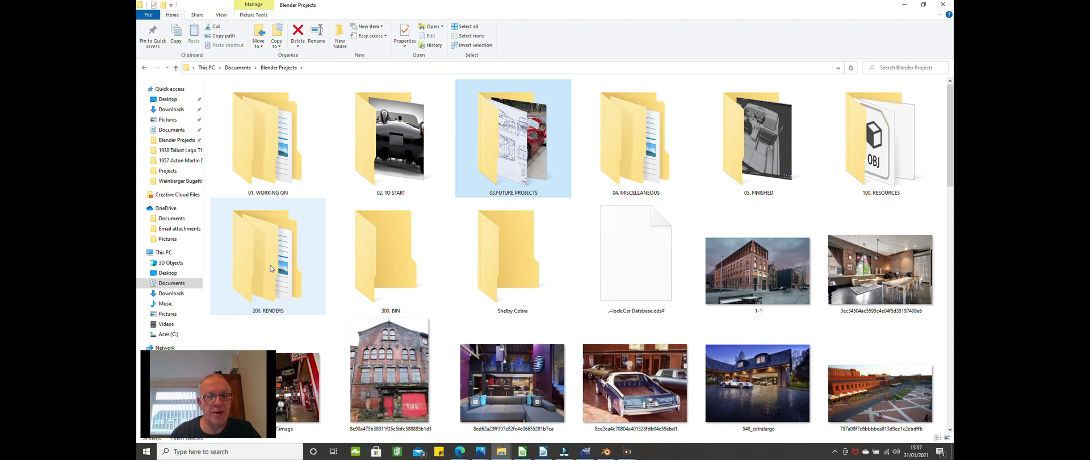
click(294, 155)
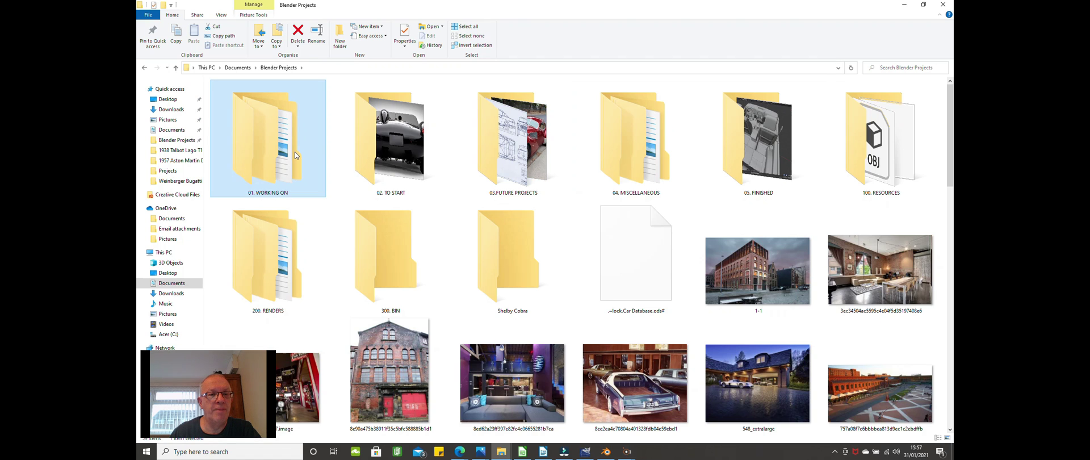
double_click(294, 155)
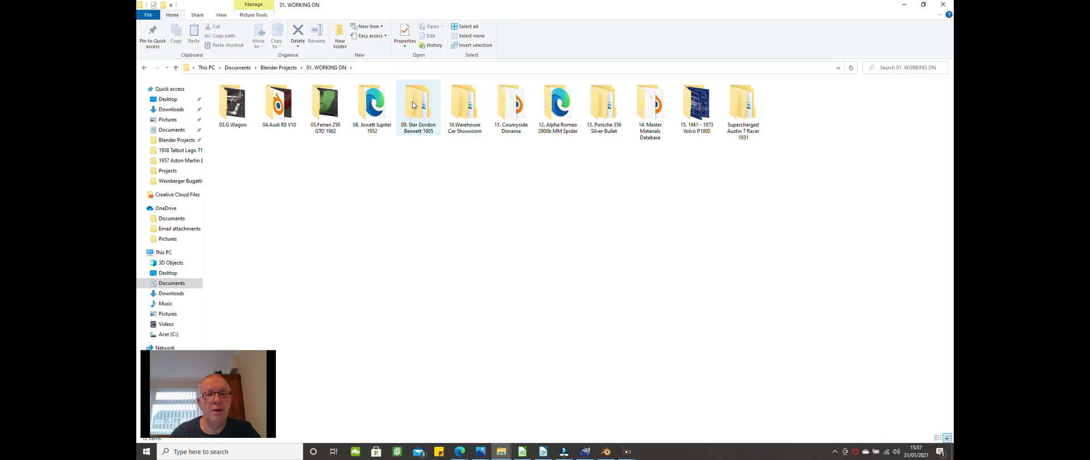
- Open 05.Ferrari 250 GTO 1962 > Blend Files, widen the Name column and scroll the .blend list
double_click(328, 107)
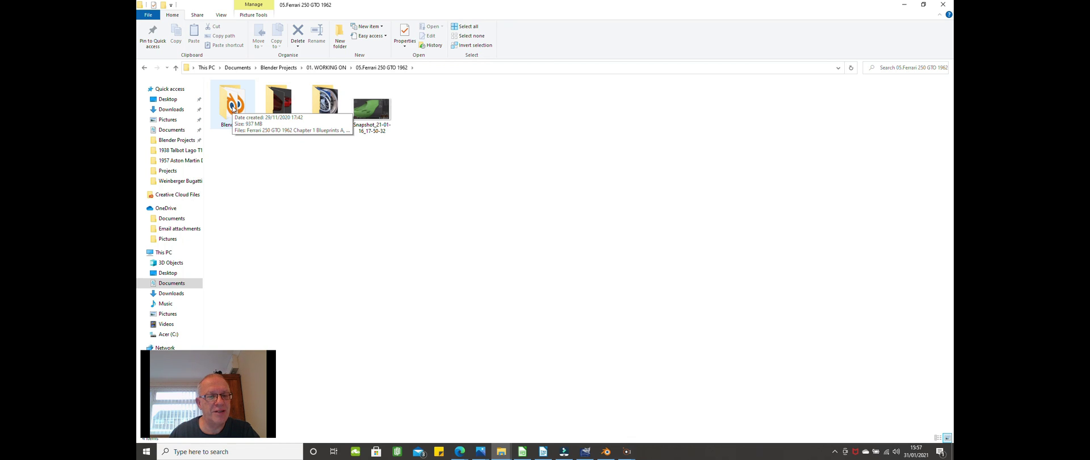
double_click(233, 108)
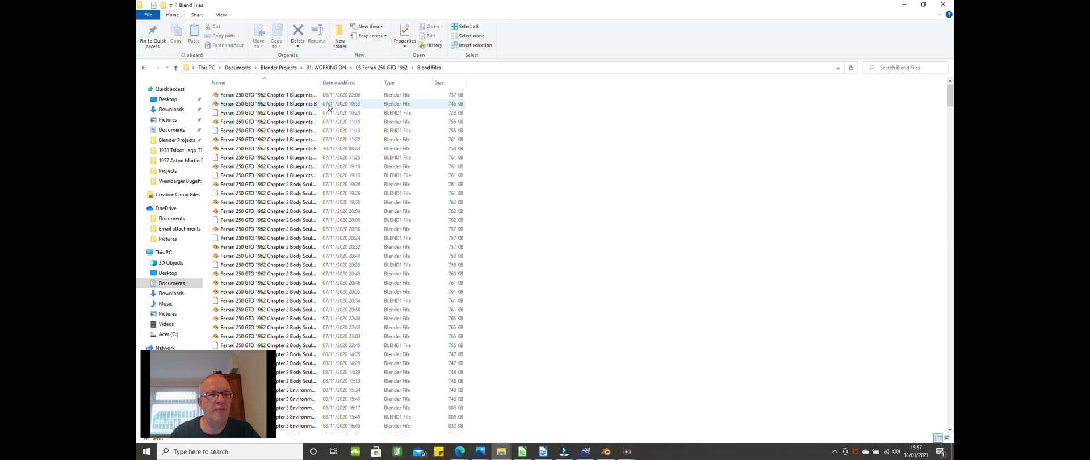
drag(335, 82, 408, 83)
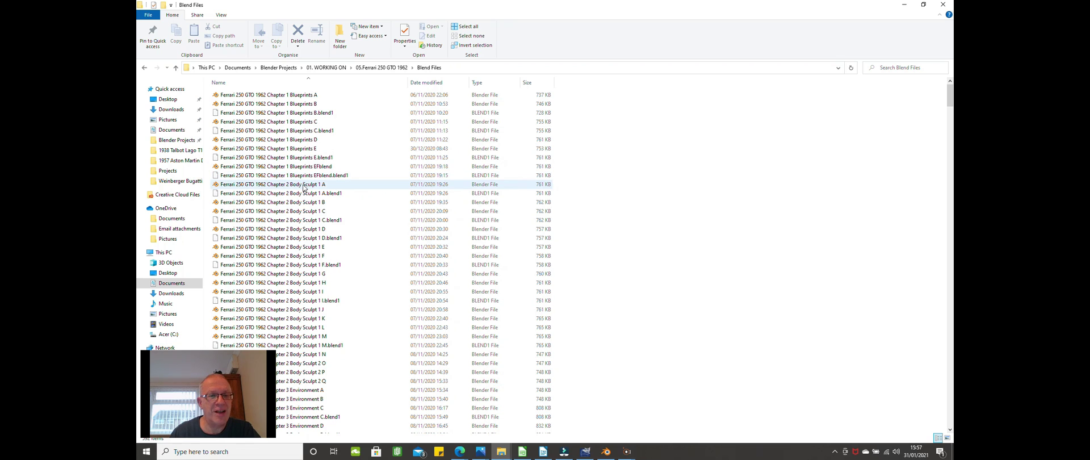
scroll(304, 189, down, 2)
scroll(303, 191, down, 16)
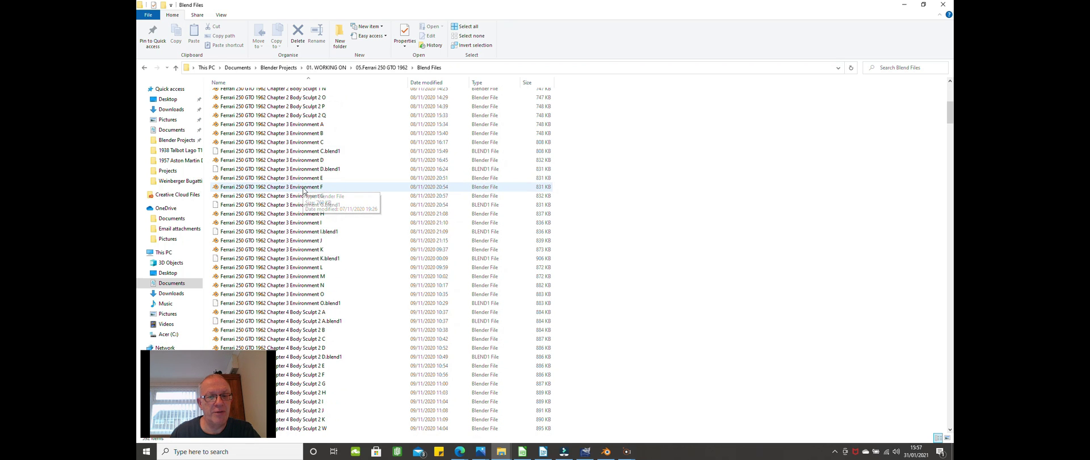
scroll(303, 191, down, 12)
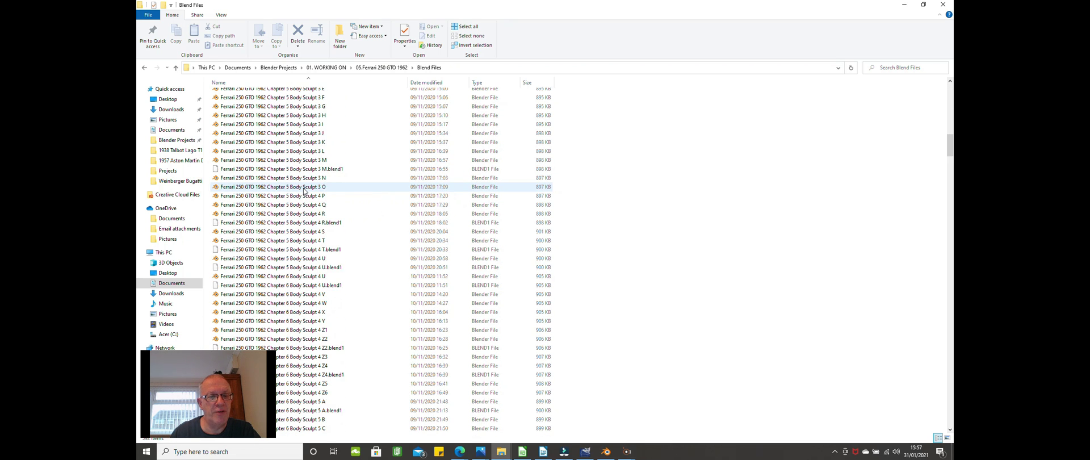
scroll(304, 192, up, 20)
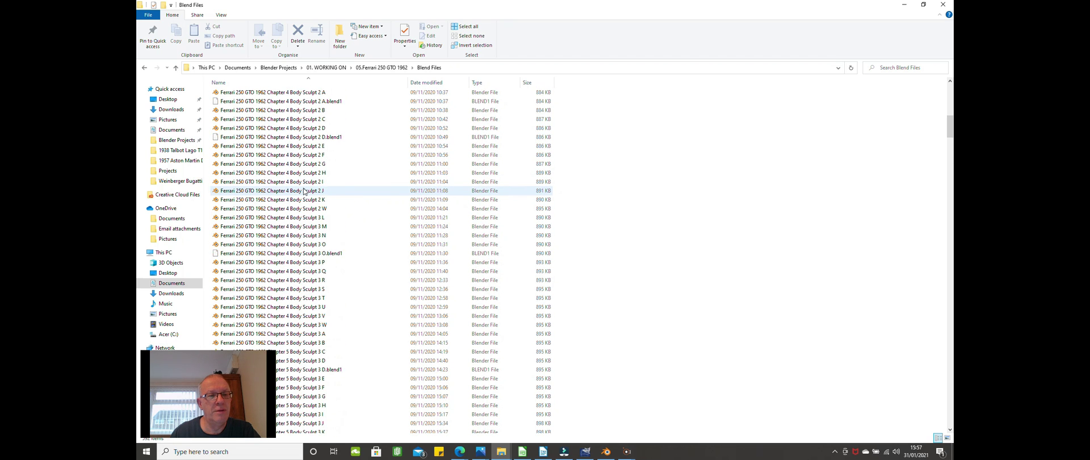
scroll(304, 191, up, 7)
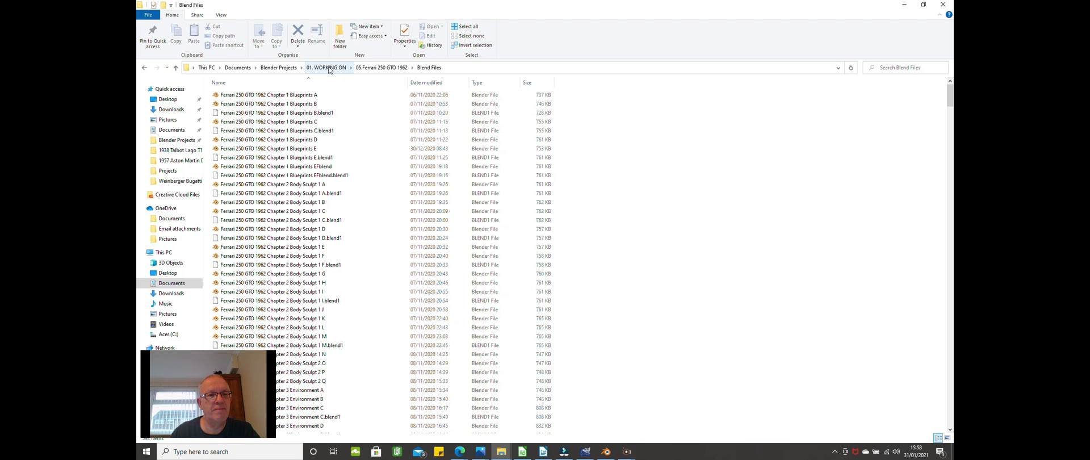
- From 01. WORKING ON, open the 05.Ferrari 250 GTO 1962 folder and view its Instagram renders
click(327, 67)
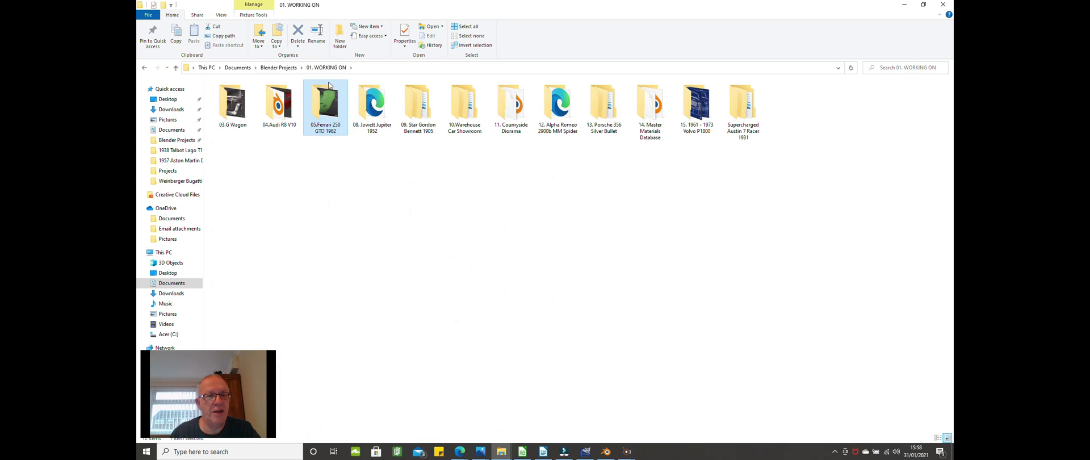
double_click(329, 101)
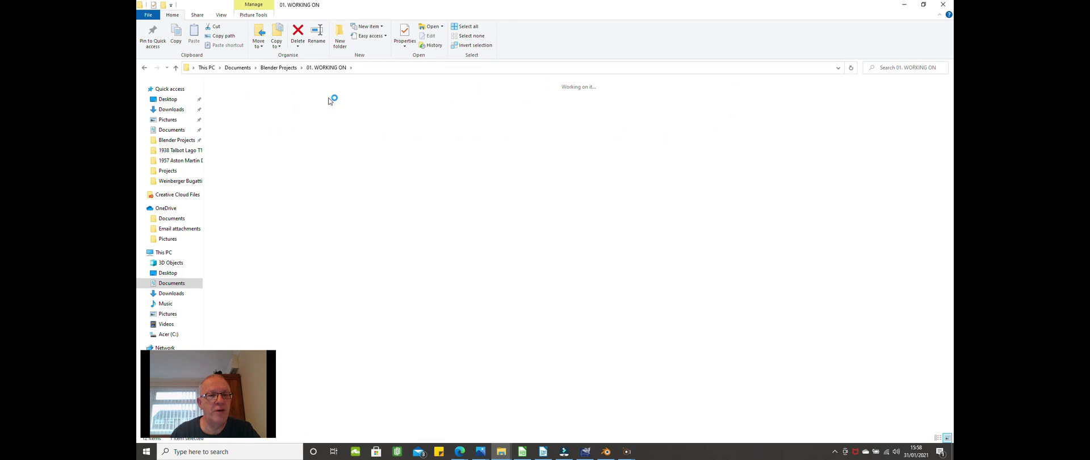
mouse_move(285, 119)
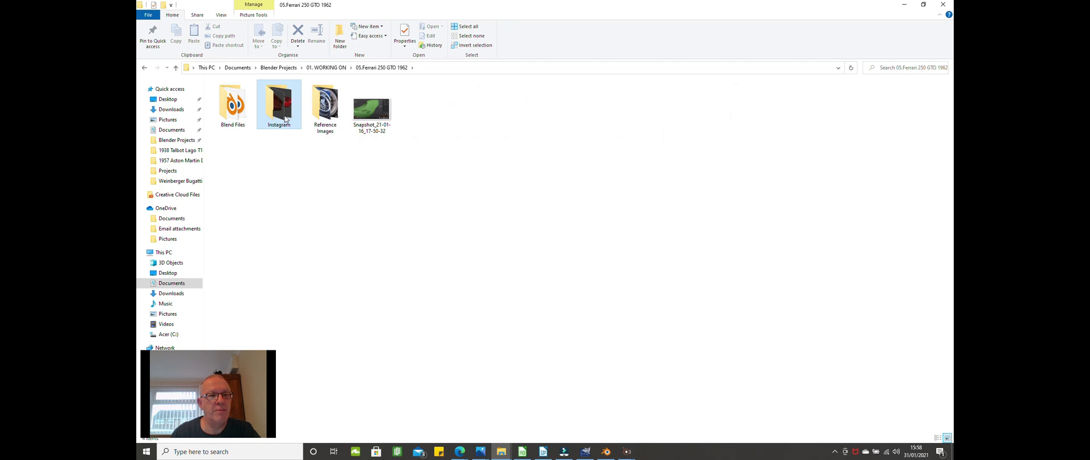
double_click(285, 118)
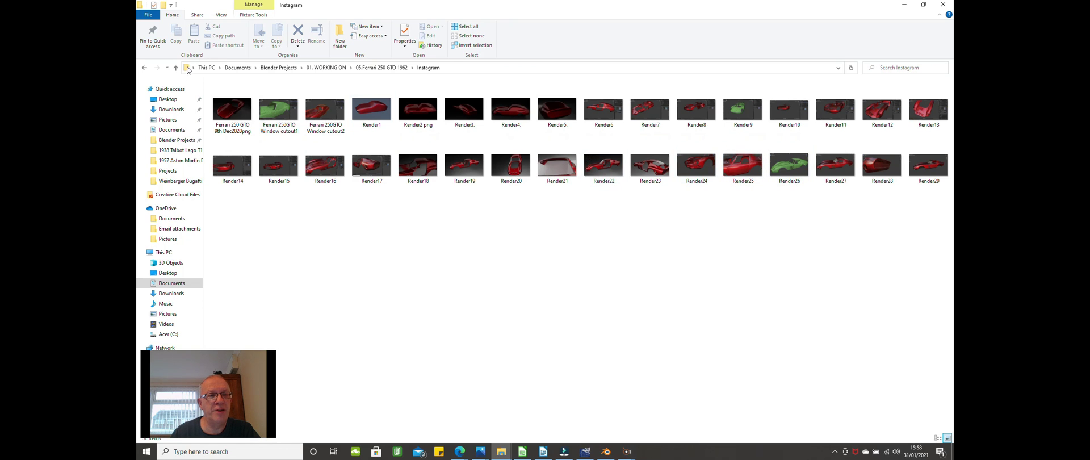
click(144, 68)
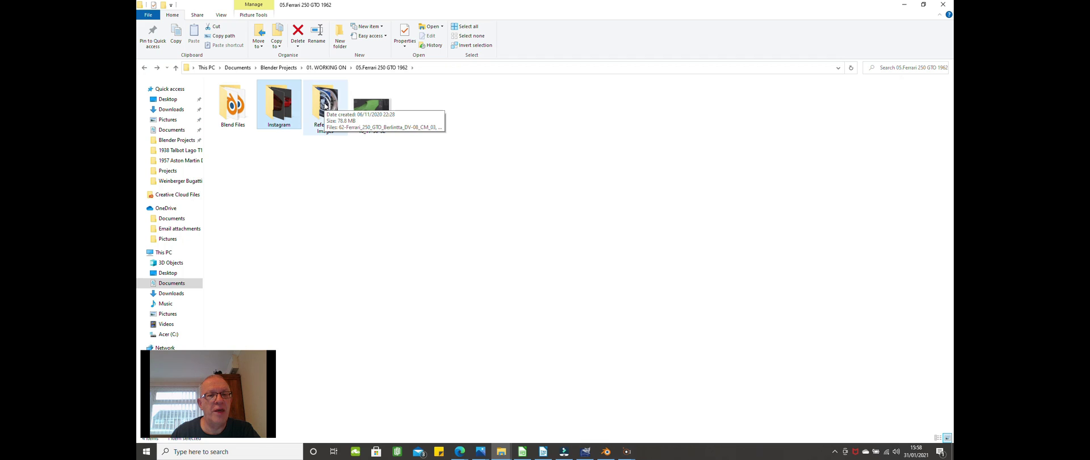
- Browse the Reference Images folder of Ferrari photos, then return to the Ferrari project folder
click(325, 105)
double_click(324, 105)
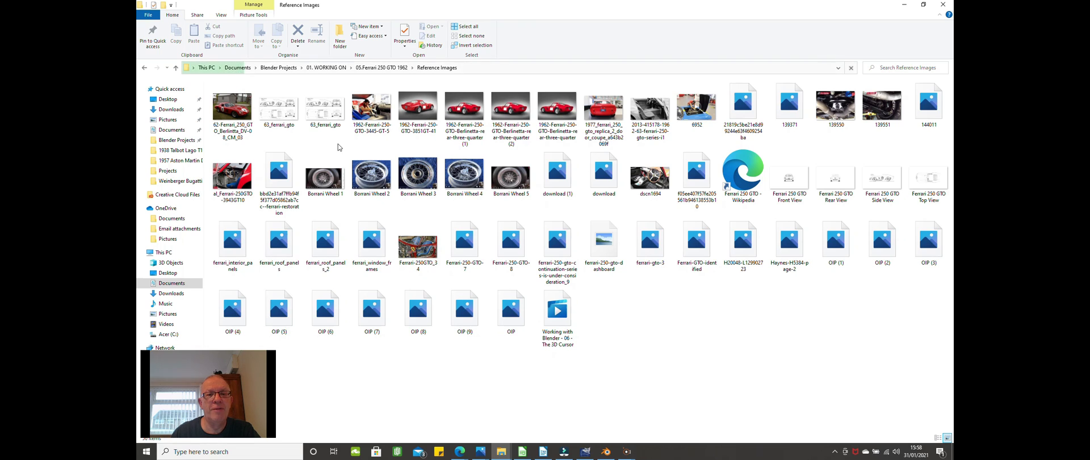
click(145, 68)
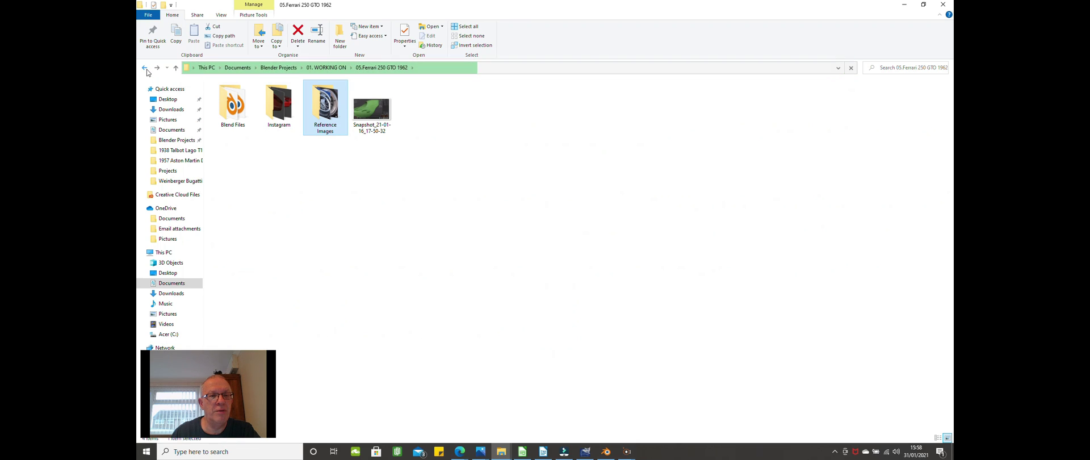
click(314, 68)
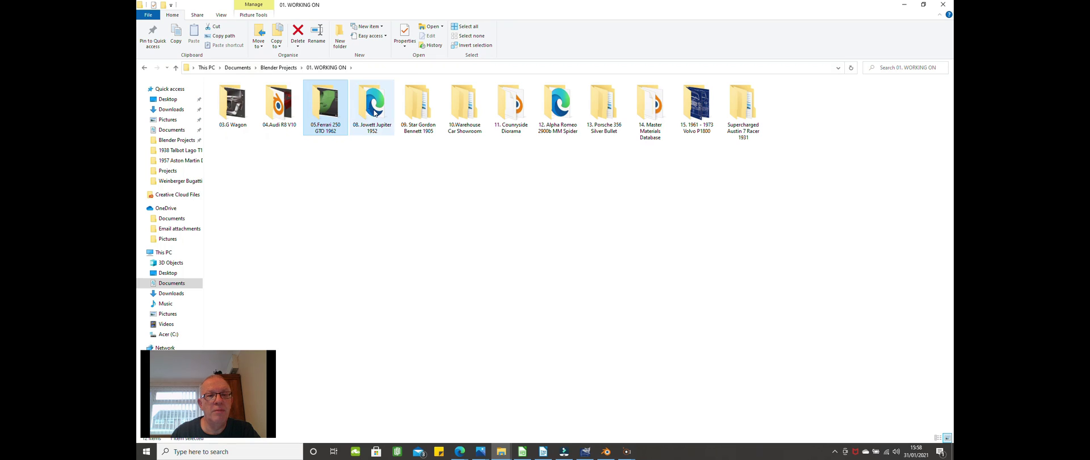
click(374, 112)
double_click(373, 113)
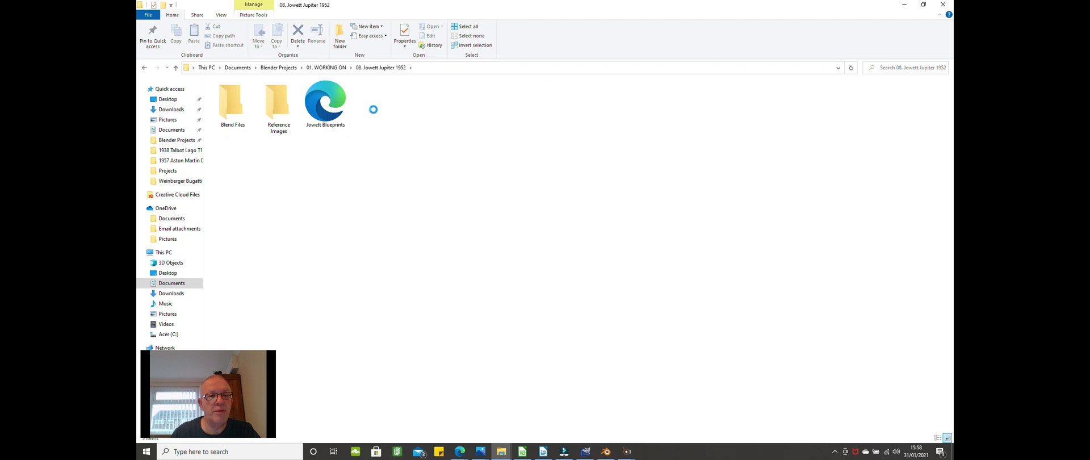
click(147, 67)
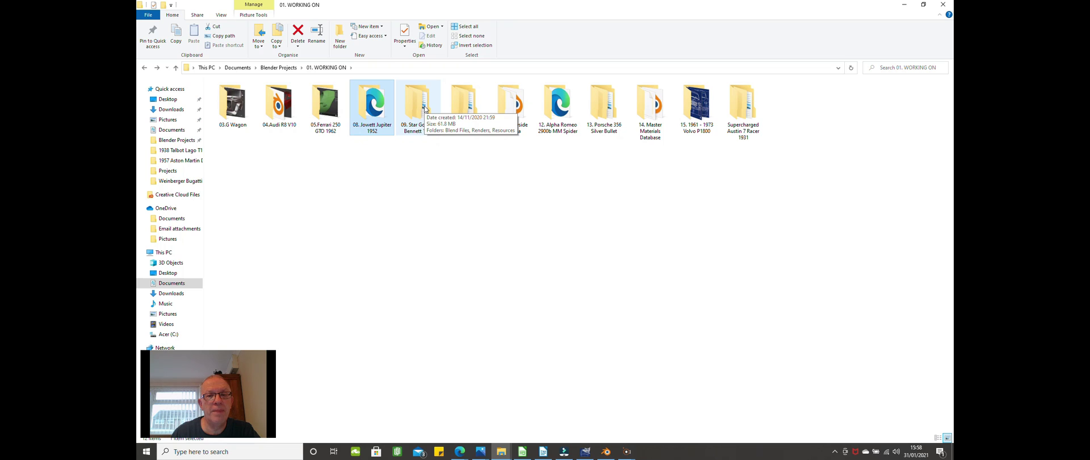
double_click(407, 114)
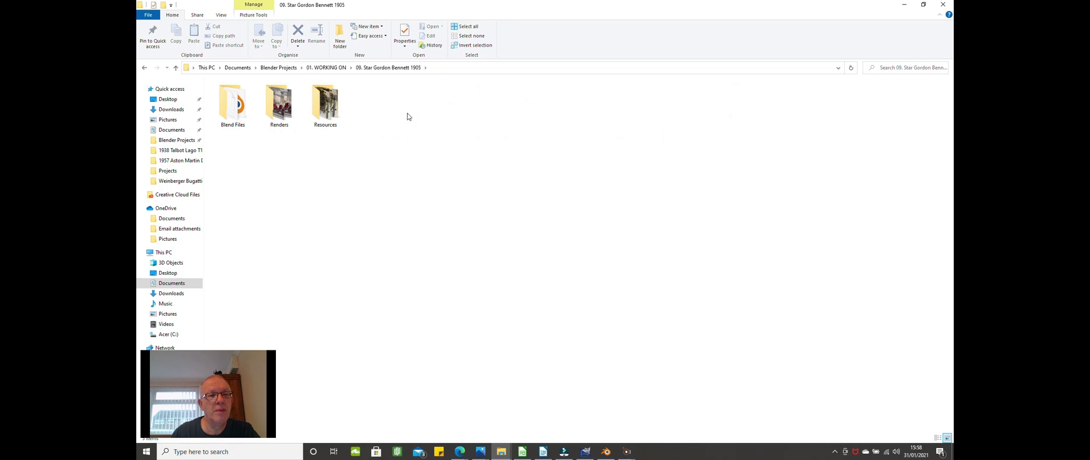
click(145, 68)
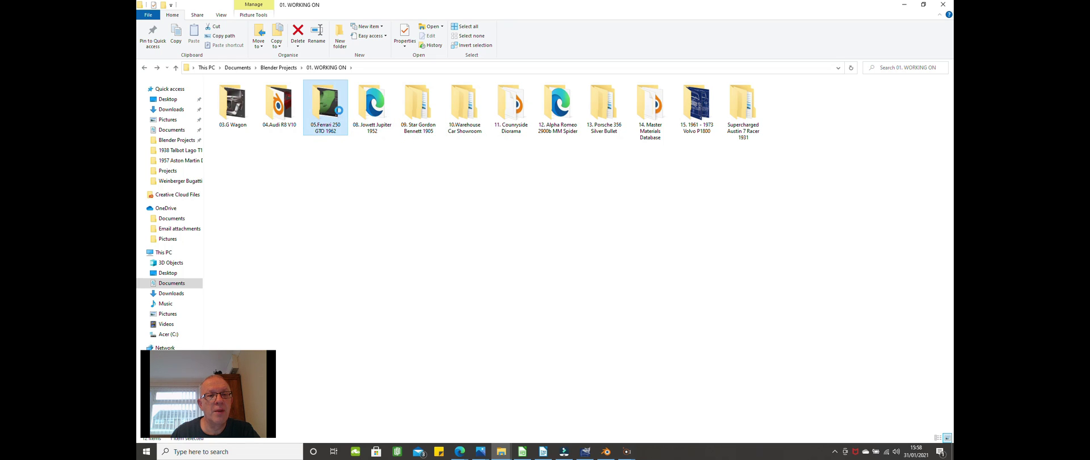
double_click(338, 110)
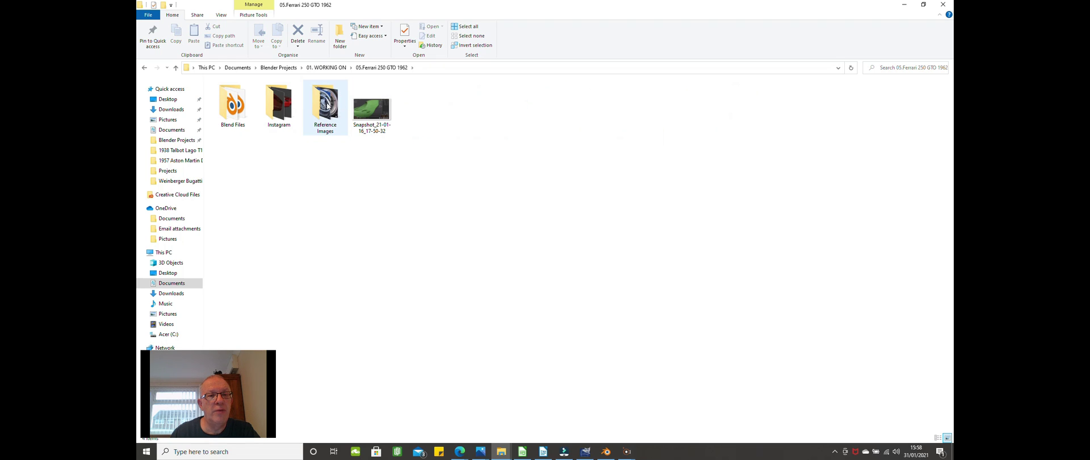
double_click(327, 106)
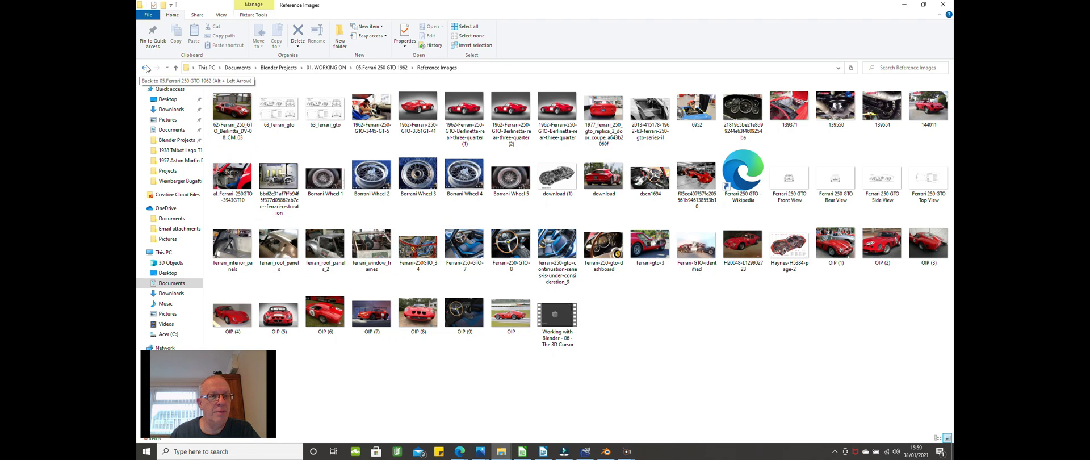
click(144, 68)
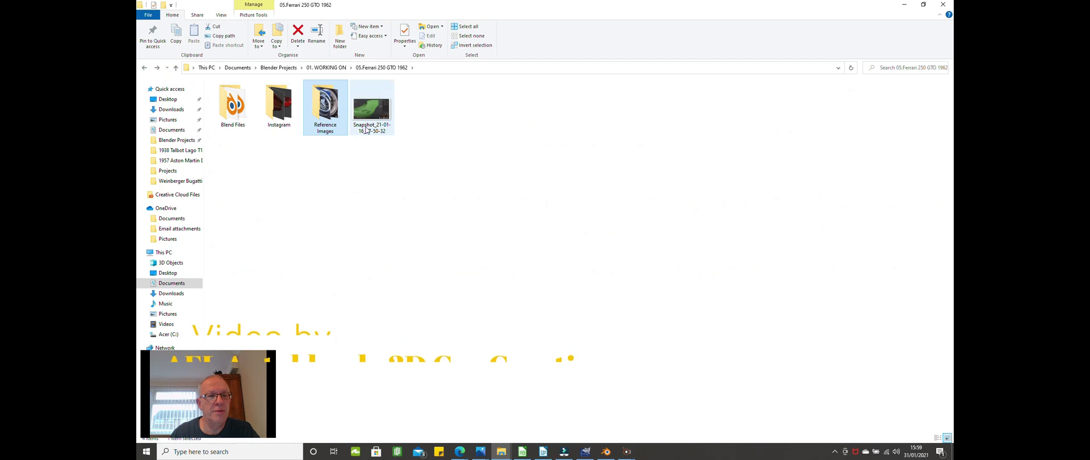
- Go back to the 01. WORKING ON folder listing the car project folders
click(145, 67)
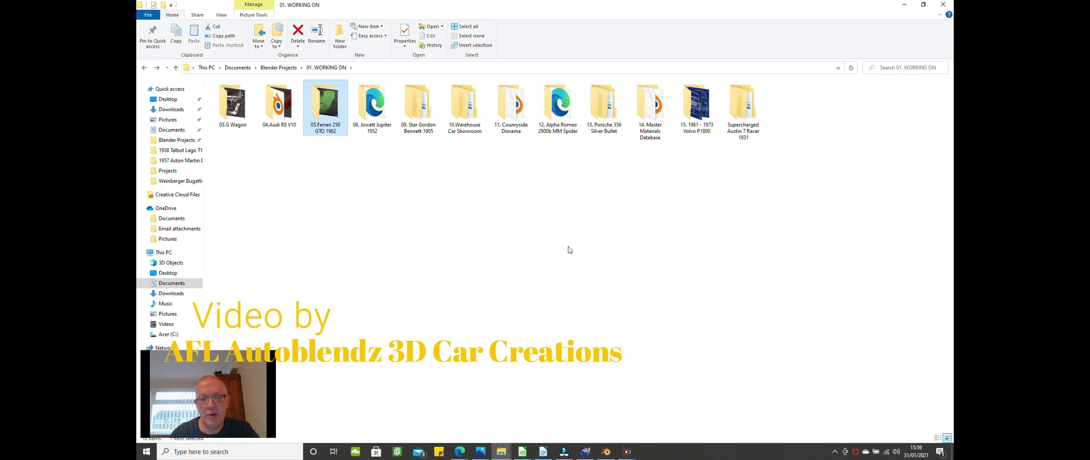